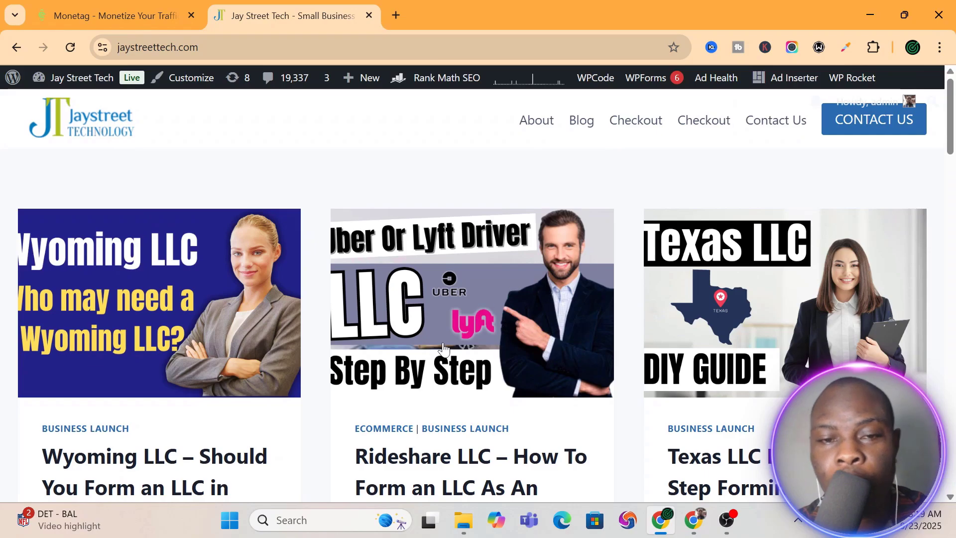
Step: Look through the Monetag home page, from the traffic types and ad formats to the payout methods
left_click(147, 10)
left_click_drag(187, 48, 107, 49)
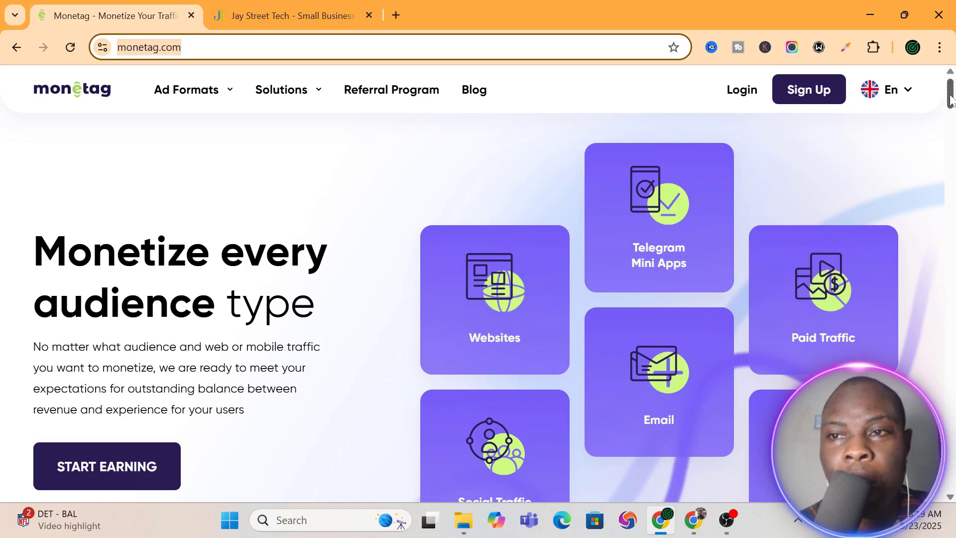
left_click_drag(950, 94, 952, 74)
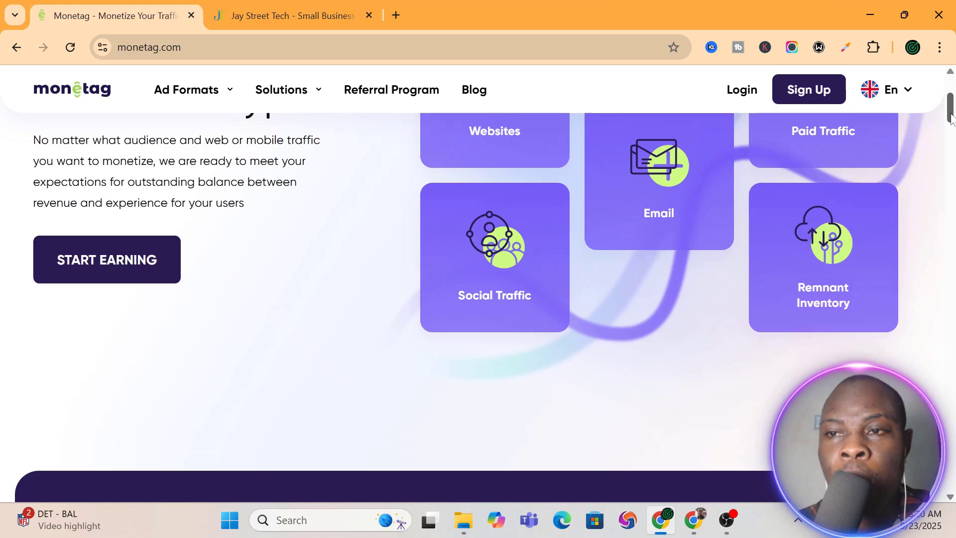
left_click_drag(950, 97, 951, 119)
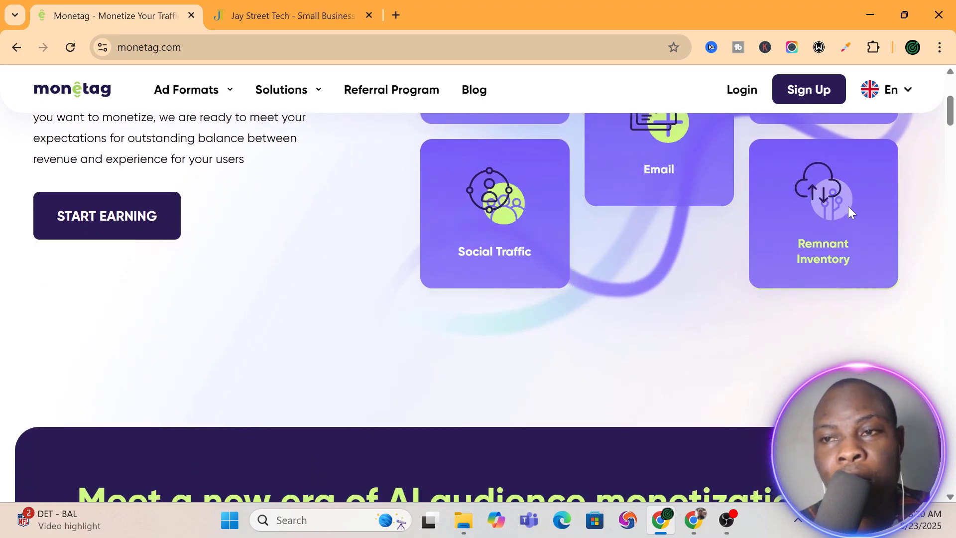
left_click_drag(951, 102, 952, 214)
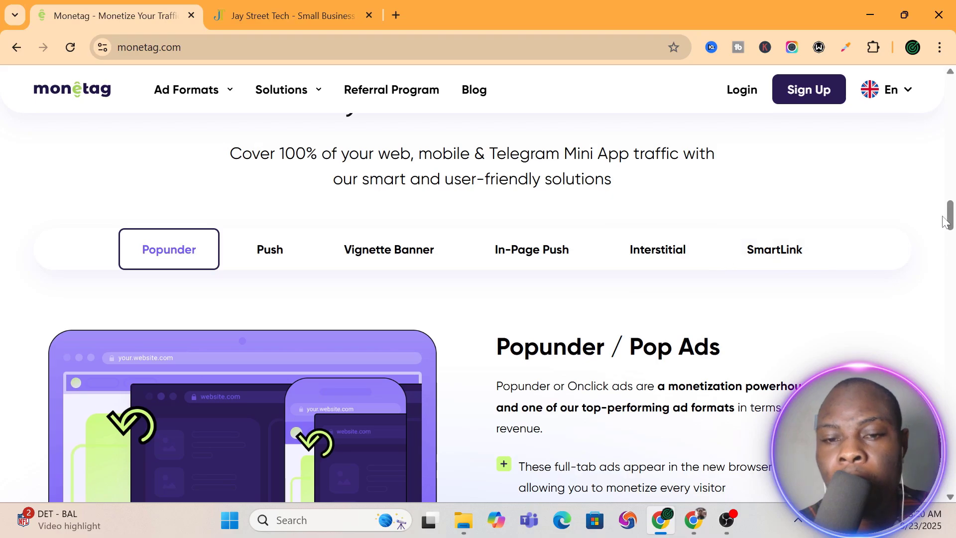
scroll(945, 227, "down", 10)
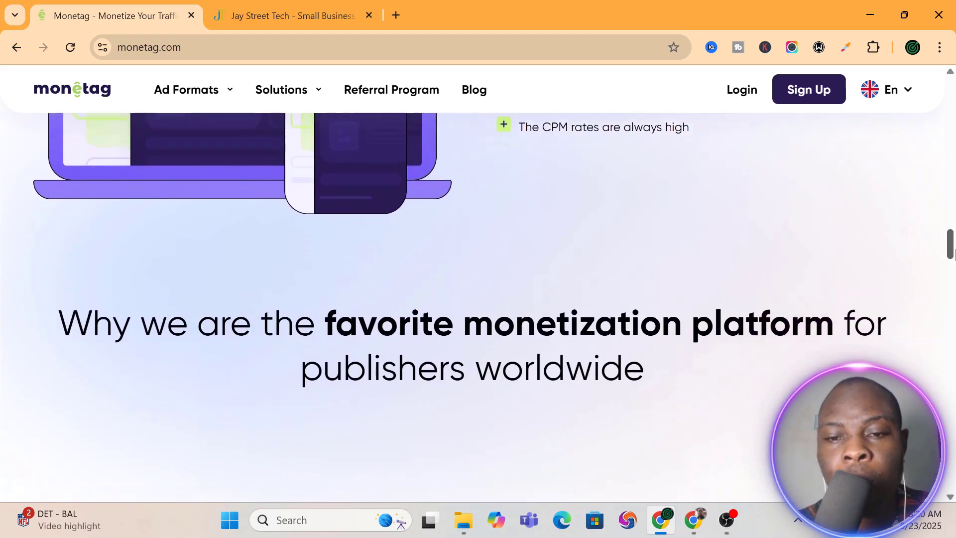
left_click_drag(955, 274, 947, 317)
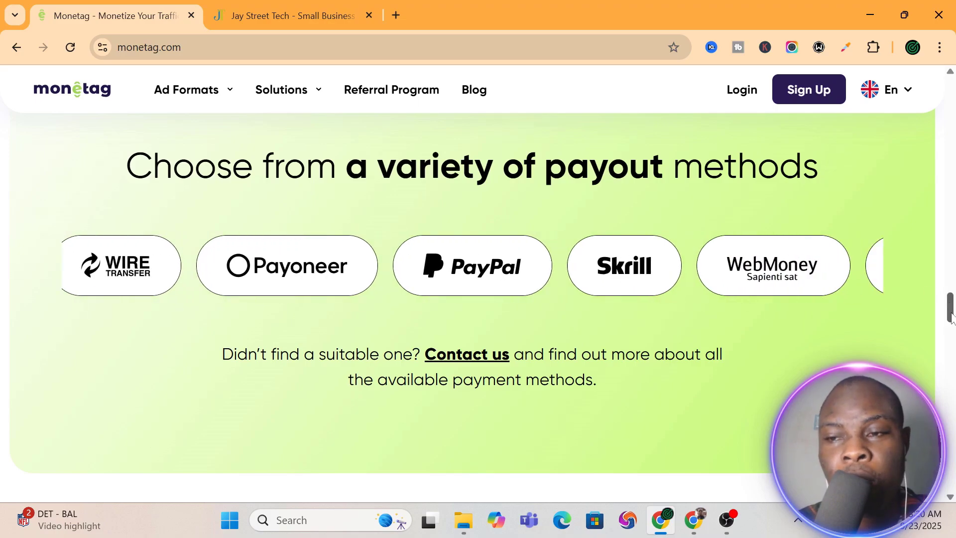
left_click_drag(950, 317, 891, 97)
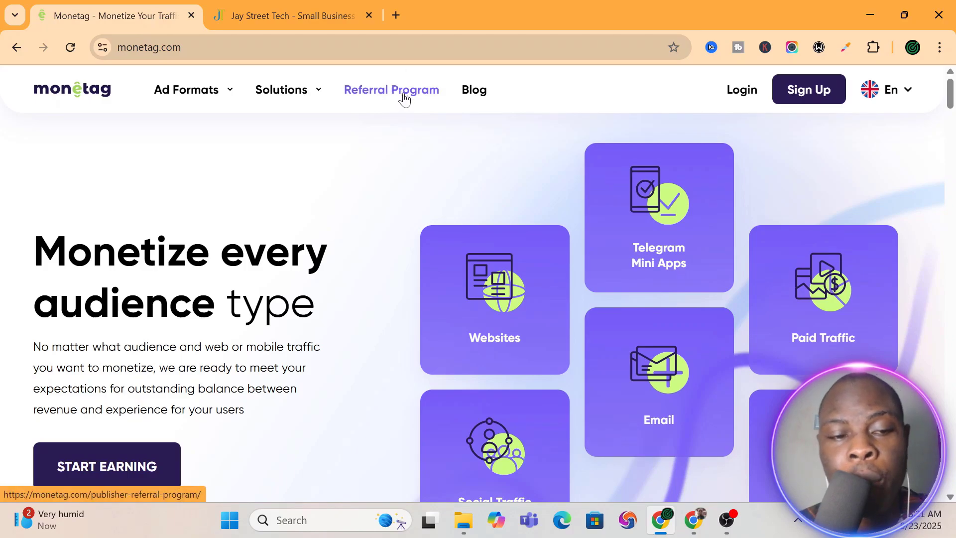
Step: Open the Monetag publisher sign-up and create the profile with a Google account, allowing the sign-in
left_click(106, 467)
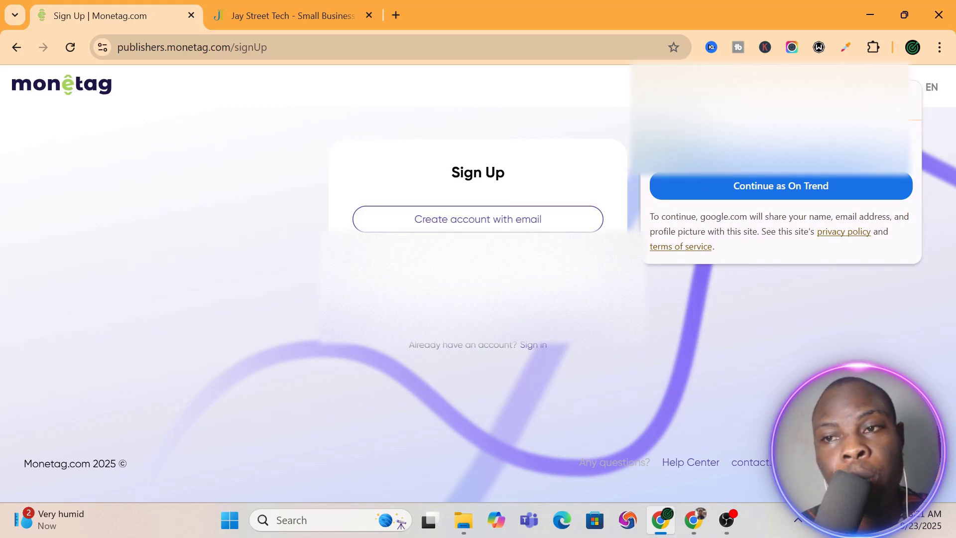
left_click(902, 100)
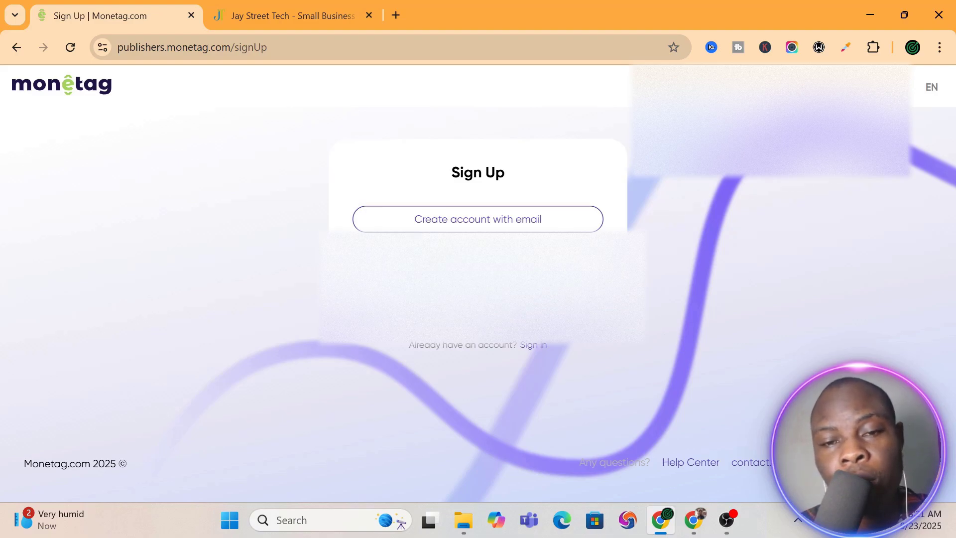
left_click(478, 281)
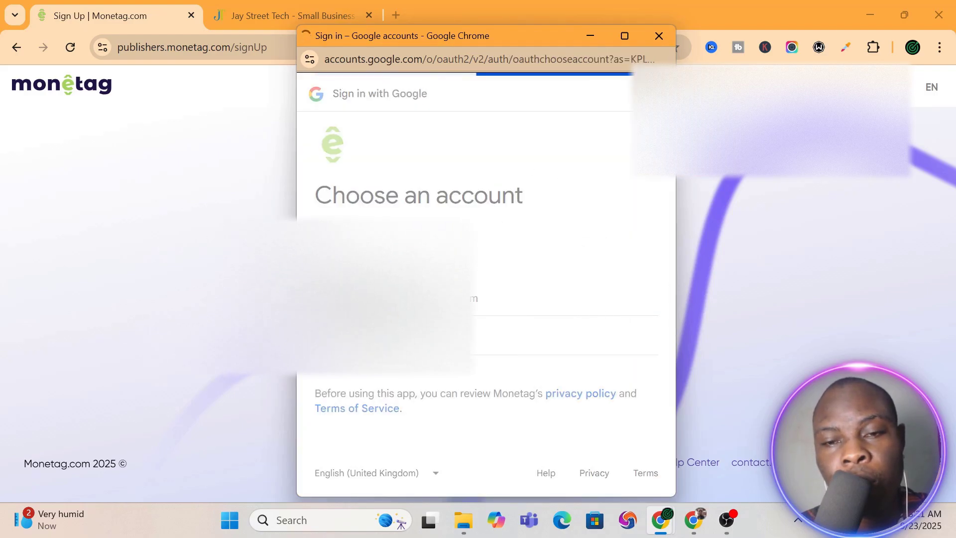
left_click(547, 305)
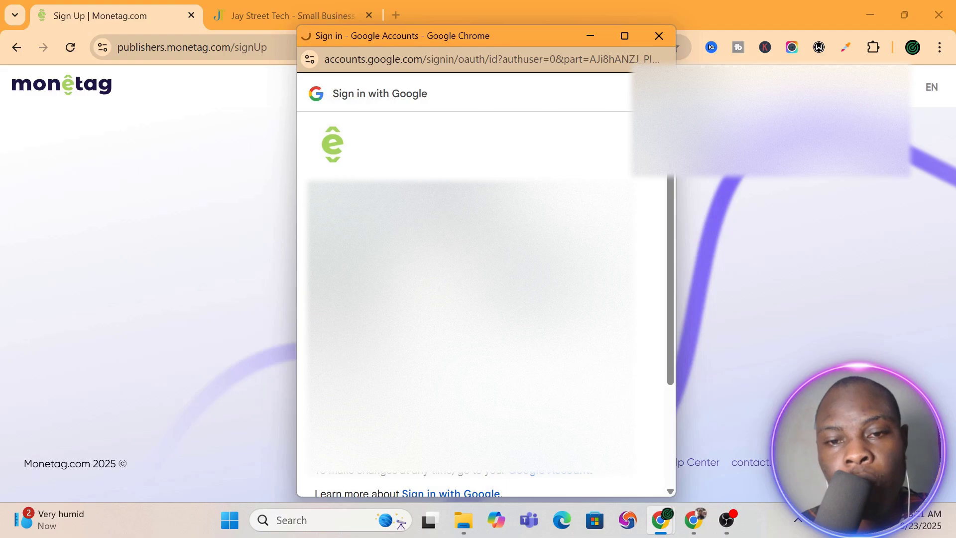
left_click_drag(670, 264, 672, 390)
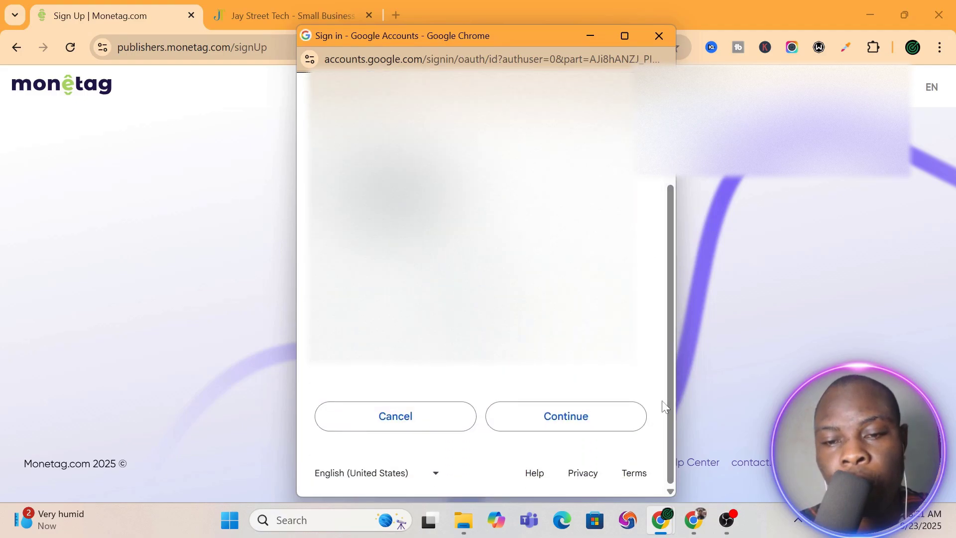
left_click(557, 423)
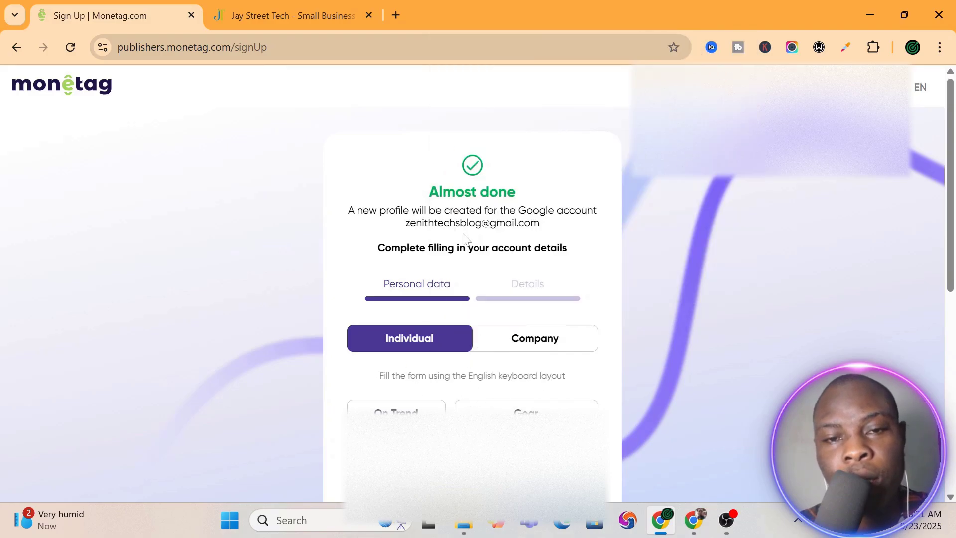
Step: Replace the prefilled first name in the personal data form with the account holder's own first name
left_click_drag(952, 122, 952, 183)
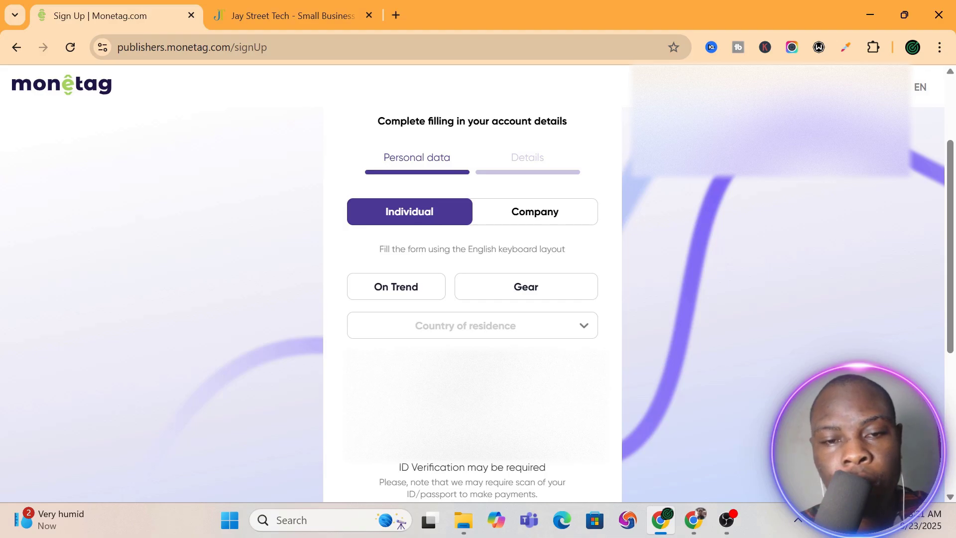
left_click(420, 286)
key("BackSpace")
key("BackSpace")
key("BackSpace")
key("BackSpace")
key("BackSpace")
key("BackSpace")
key("BackSpace")
key("BackSpace")
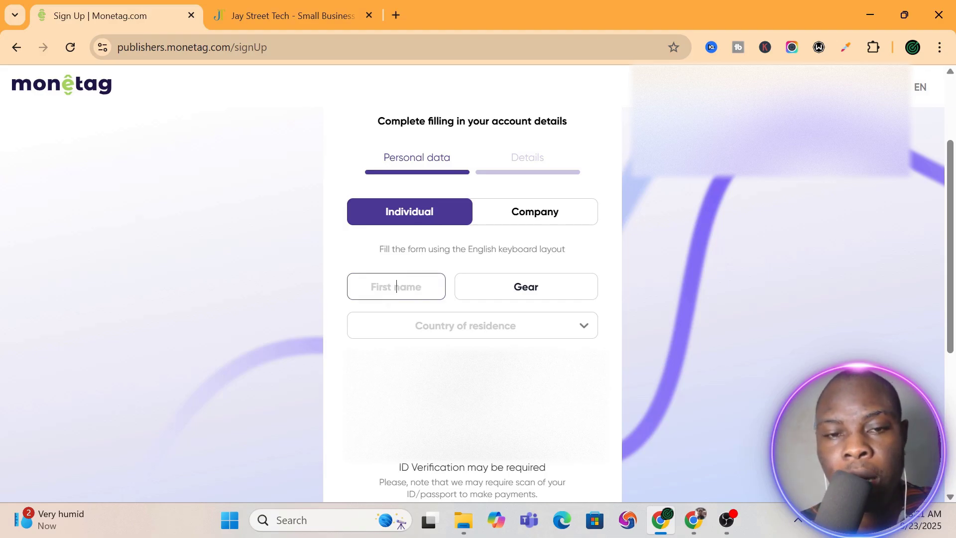
type("K")
key("Down")
key("Return")
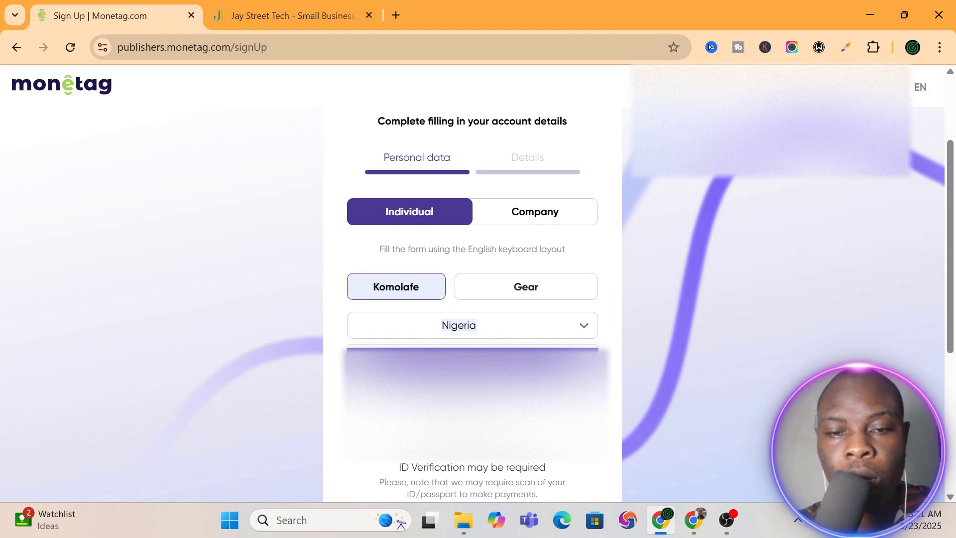
Step: Replace the prefilled last name with the account holder's own last name
key("Tab")
key("BackSpace")
key("Down")
key("Return")
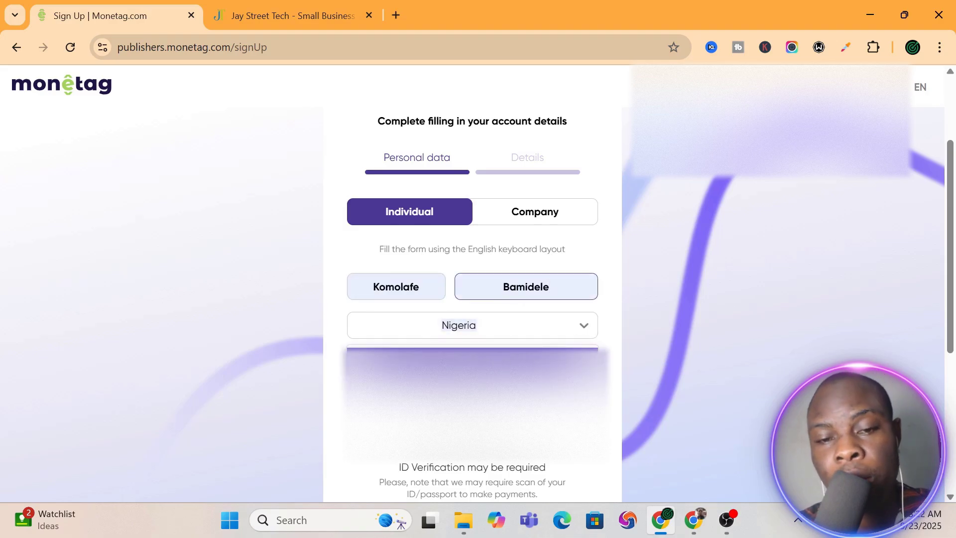
Step: Choose WhatsApp as the messenger in the personal data form
left_click(611, 354)
left_click_drag(950, 270, 950, 315)
left_click(573, 306)
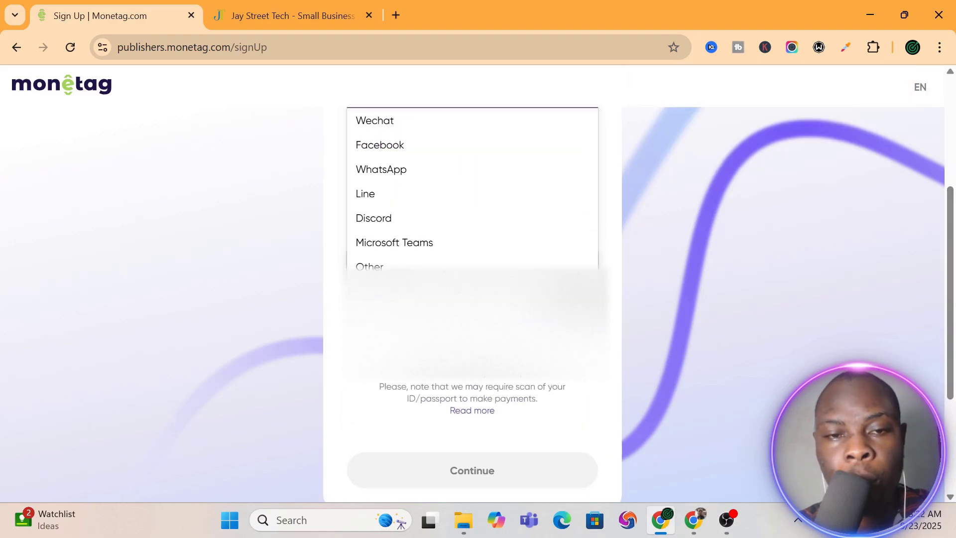
left_click(388, 168)
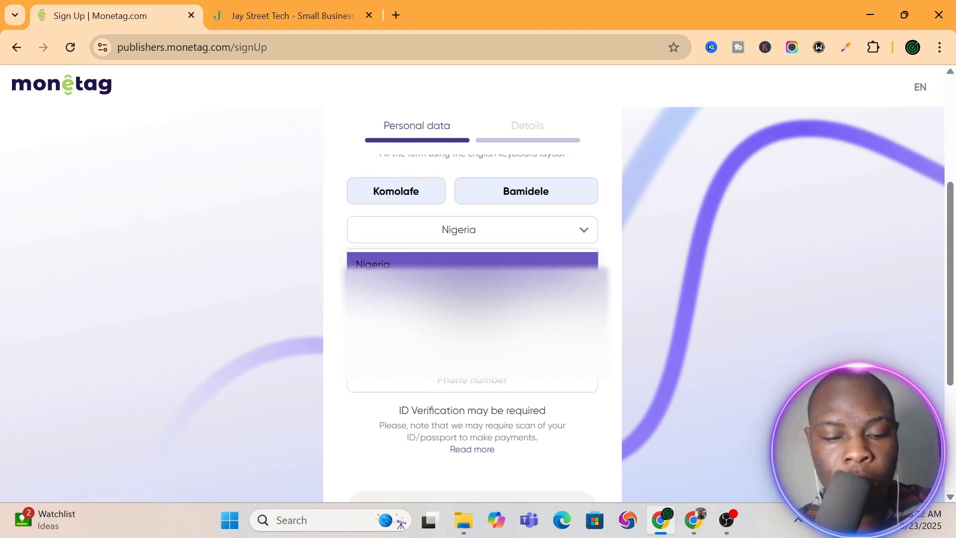
Step: Complete the personal data with the phone number, Nigeria as the country and the remaining contact fields, and continue to the details section
left_click(473, 381)
type("+234")
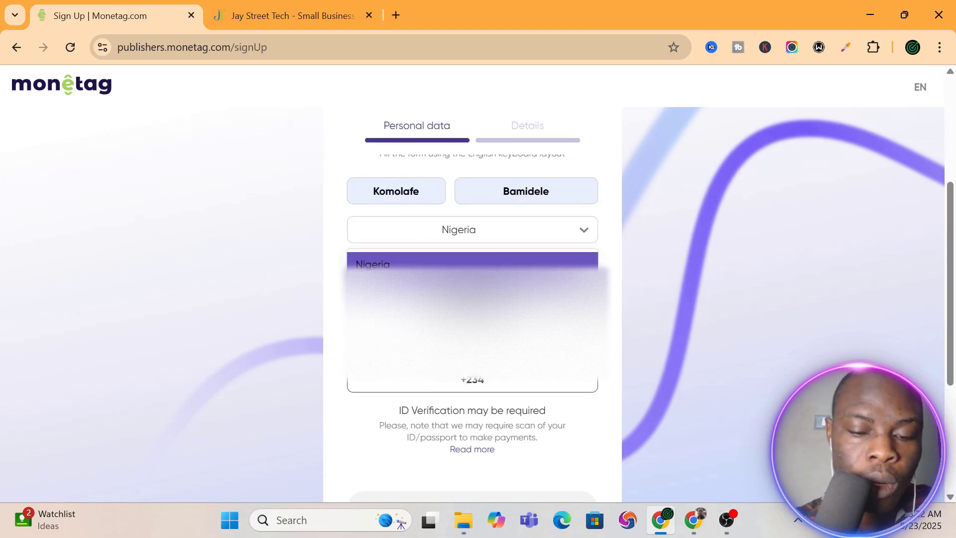
key("Return")
scroll(640, 345, "up", 5)
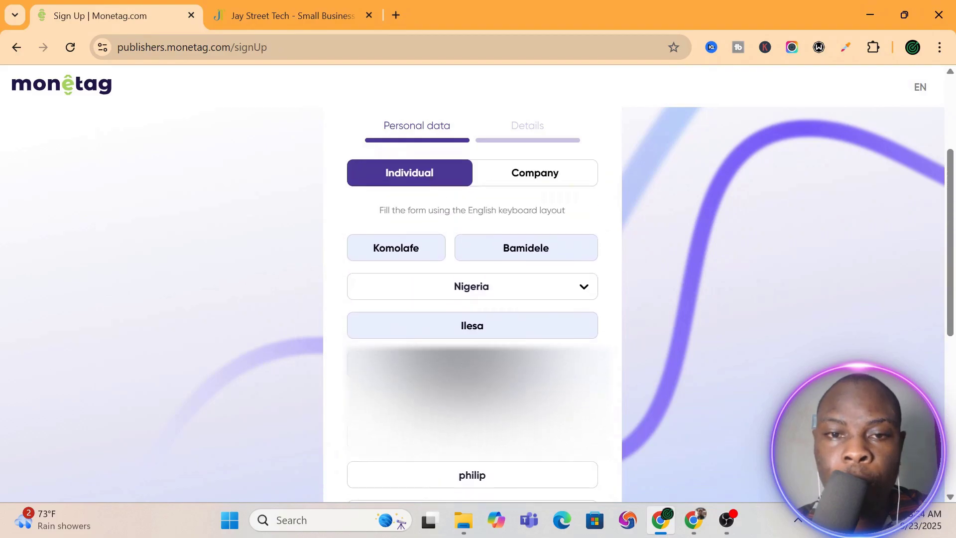
scroll(472, 299, "down", 6)
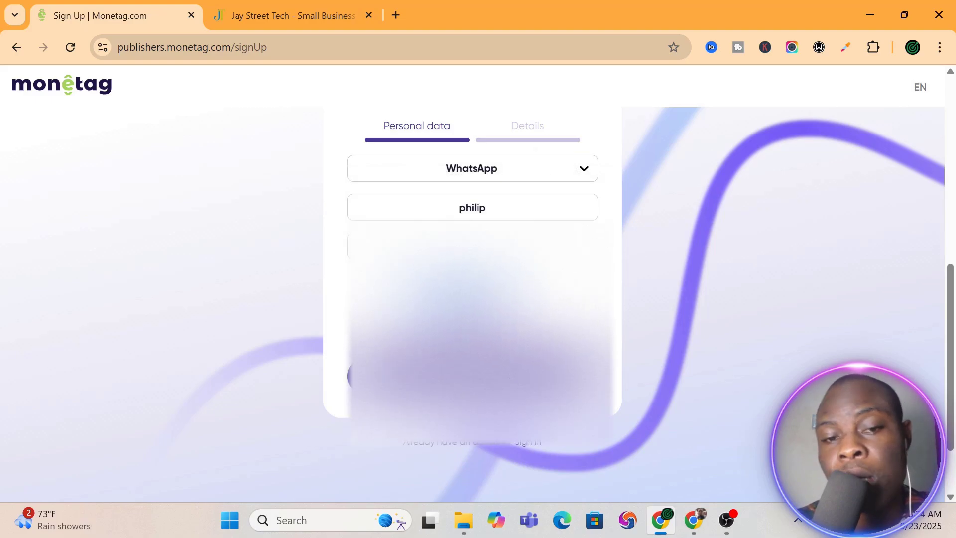
left_click(472, 376)
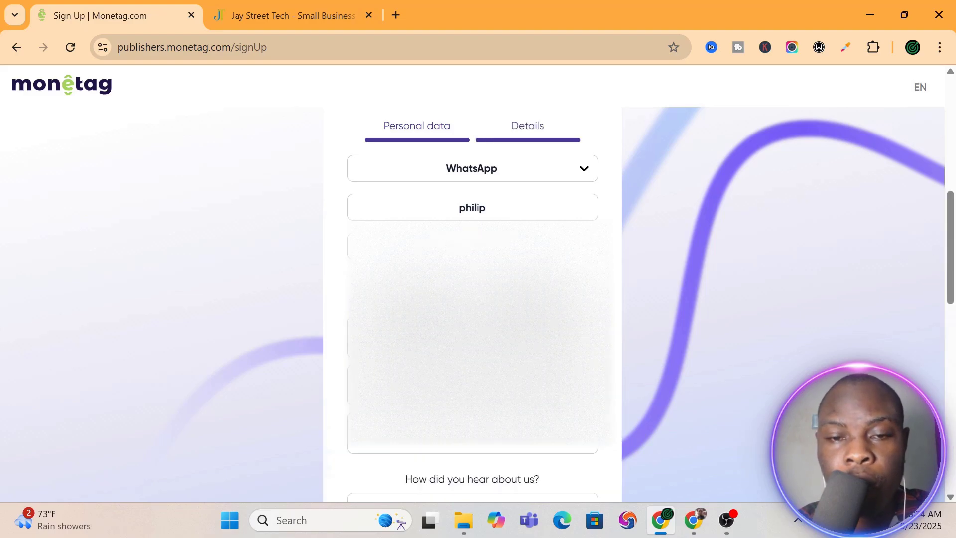
scroll(472, 299, "down", 2)
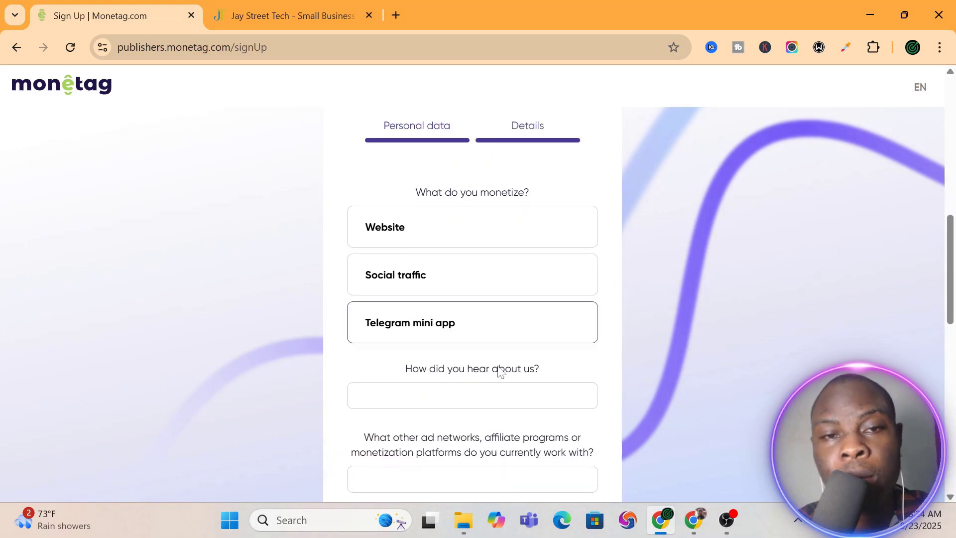
left_click(464, 229)
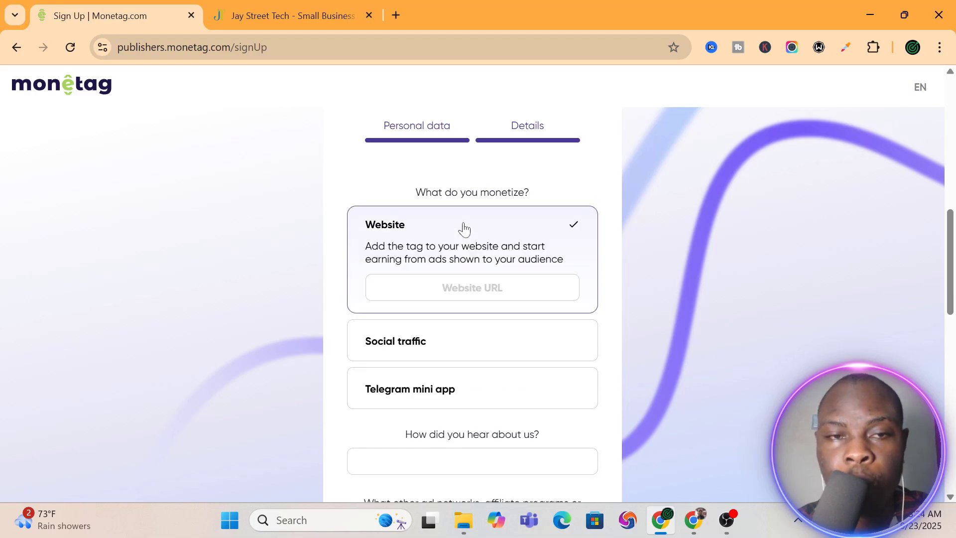
left_click(310, 6)
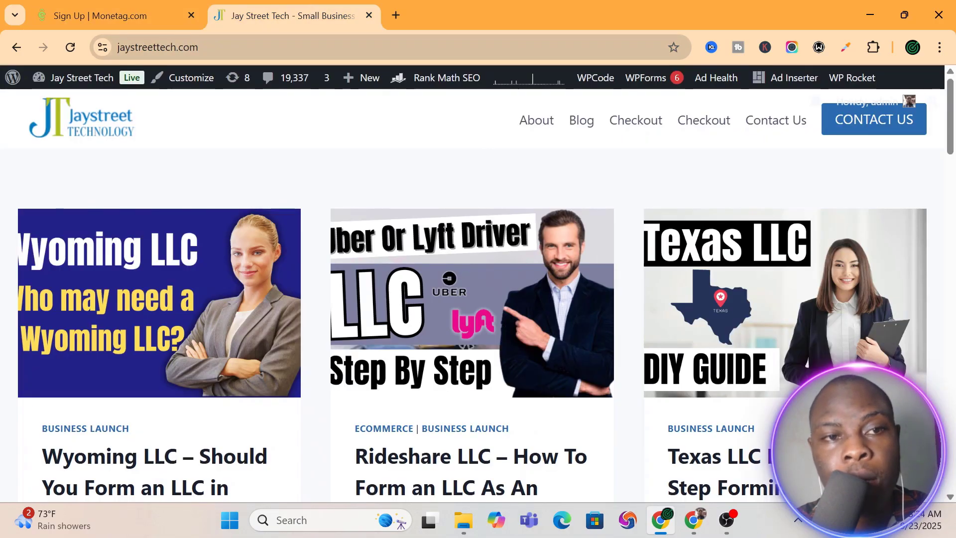
left_click(185, 40)
key("ctrl+c")
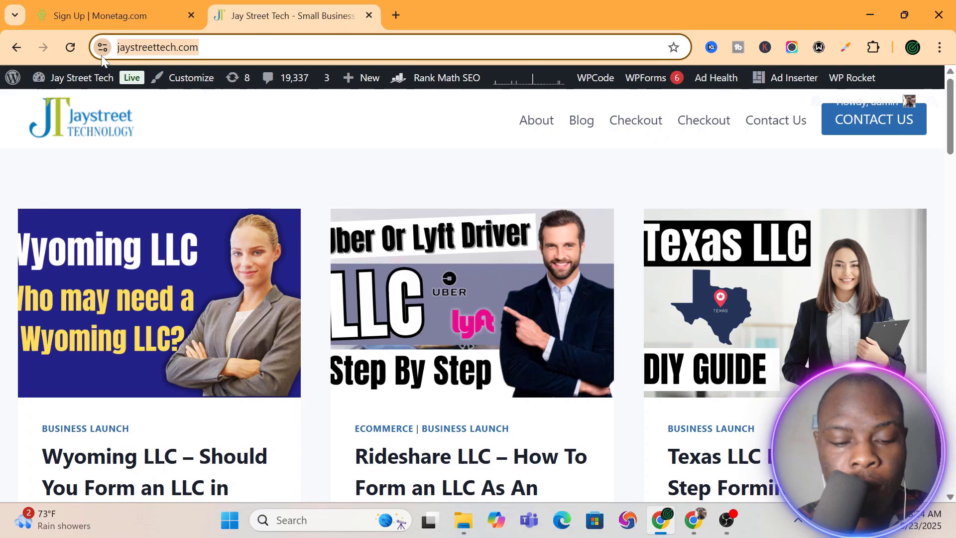
left_click(115, 10)
left_click(473, 289)
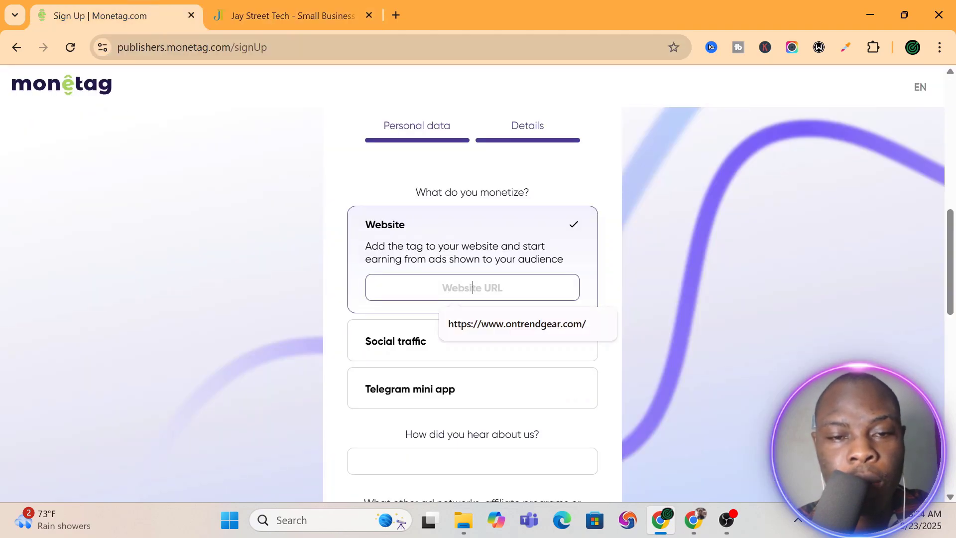
key("ctrl+v")
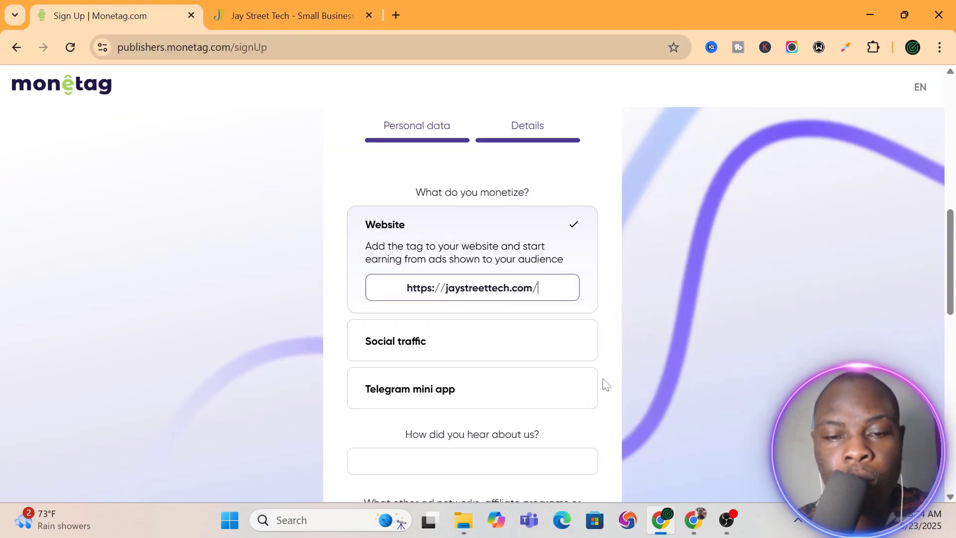
Step: Answer "from google" for how Monetag was found, list "Google Adsense and Adsterra Ad Network" as other networks, accept the terms and complete the reCAPTCHA
scroll(350, 339, "down", 6)
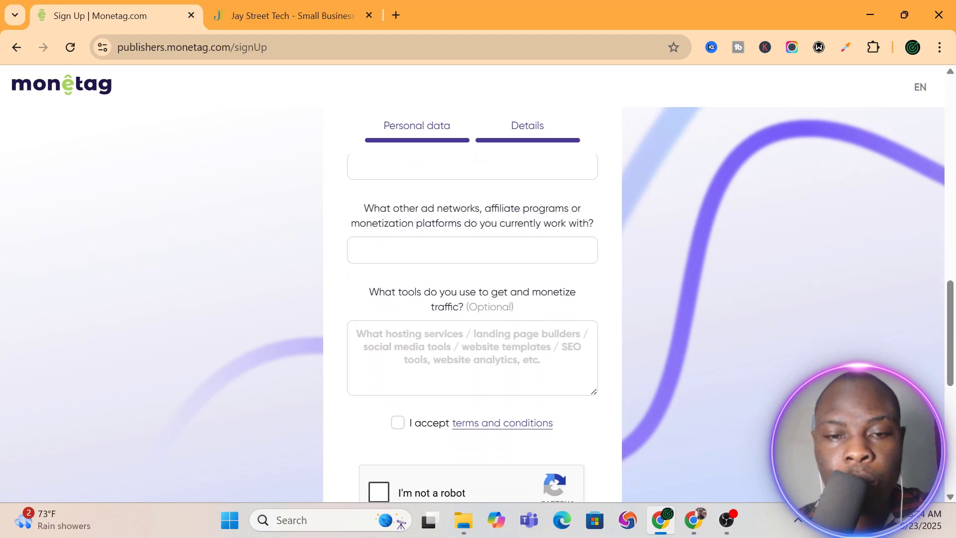
scroll(350, 338, "up", 1)
scroll(350, 339, "down", 4)
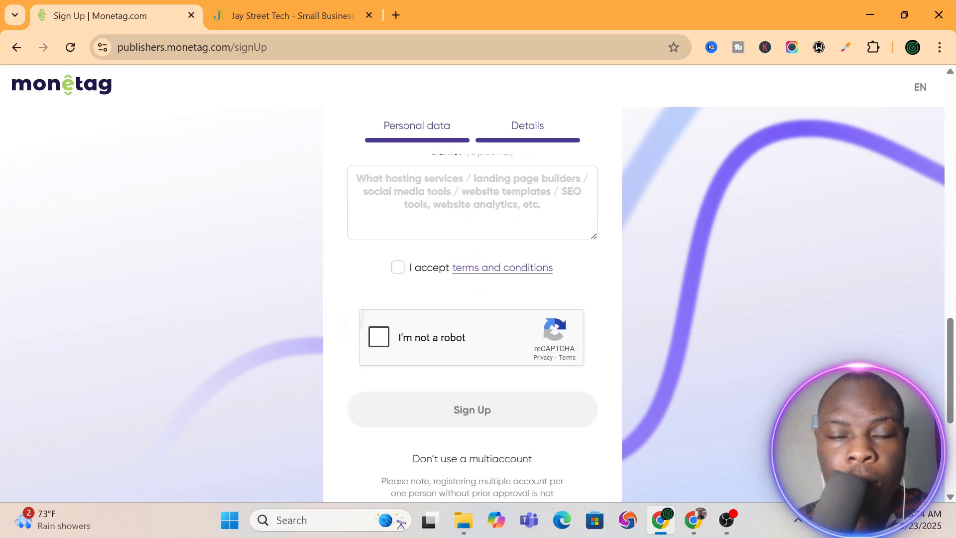
scroll(348, 339, "up", 4)
scroll(348, 339, "up", 3)
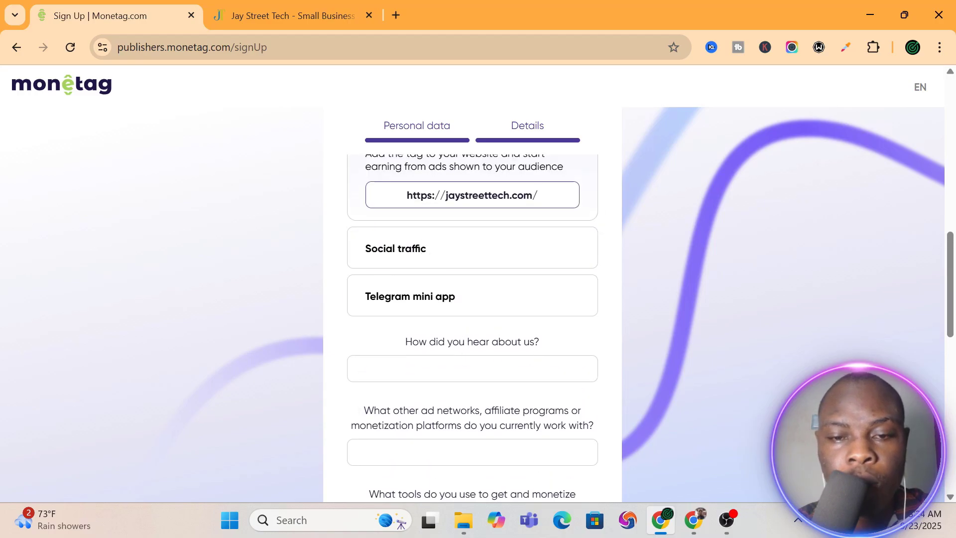
left_click(473, 368)
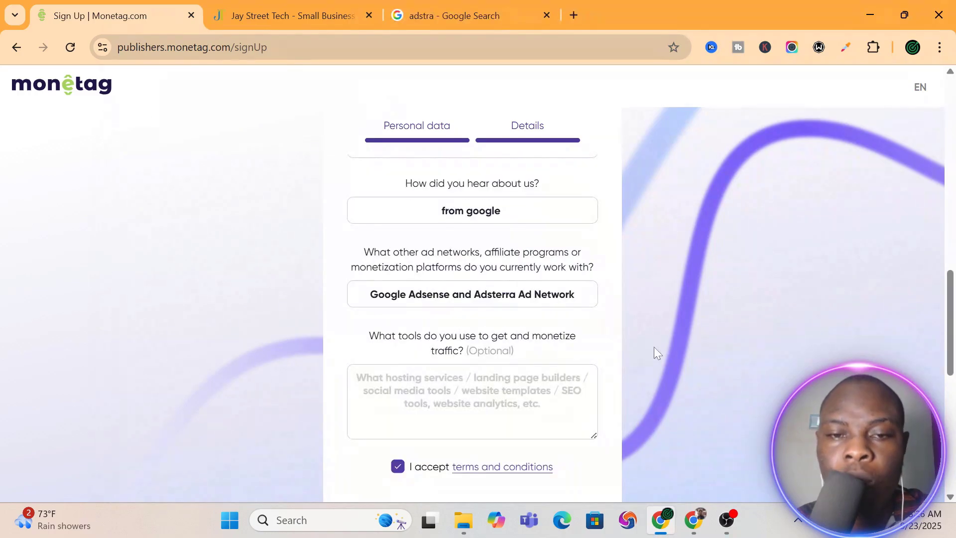
scroll(653, 352, "down", 10)
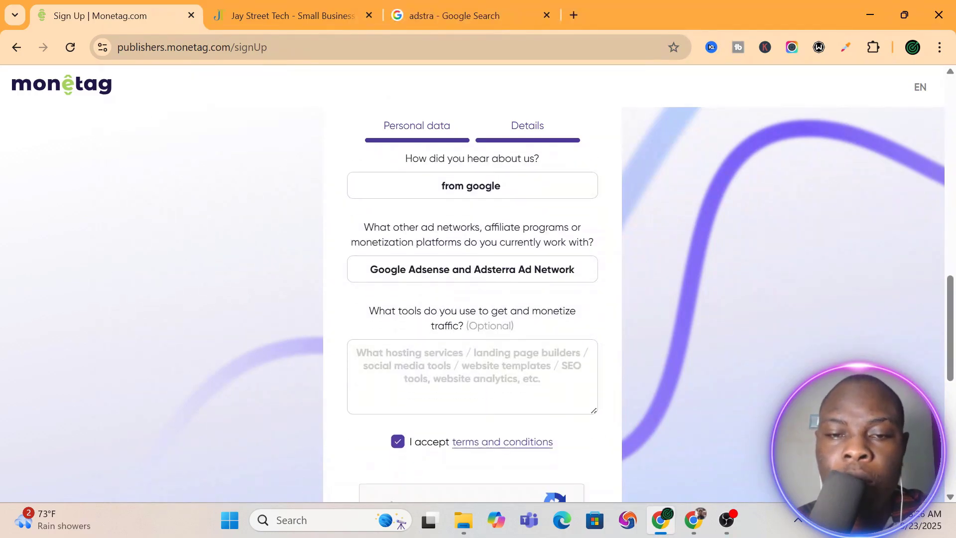
scroll(473, 299, "up", 6)
scroll(472, 298, "down", 6)
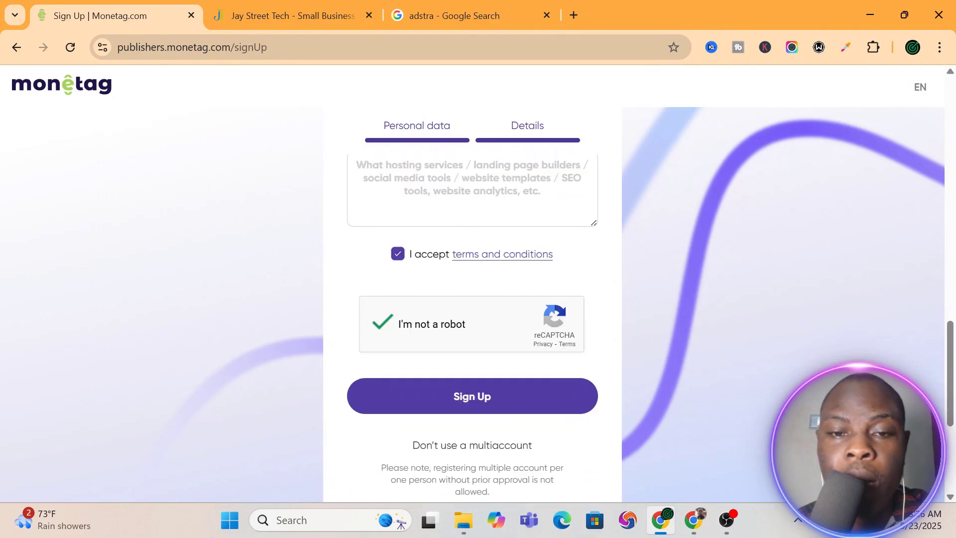
left_click(420, 263)
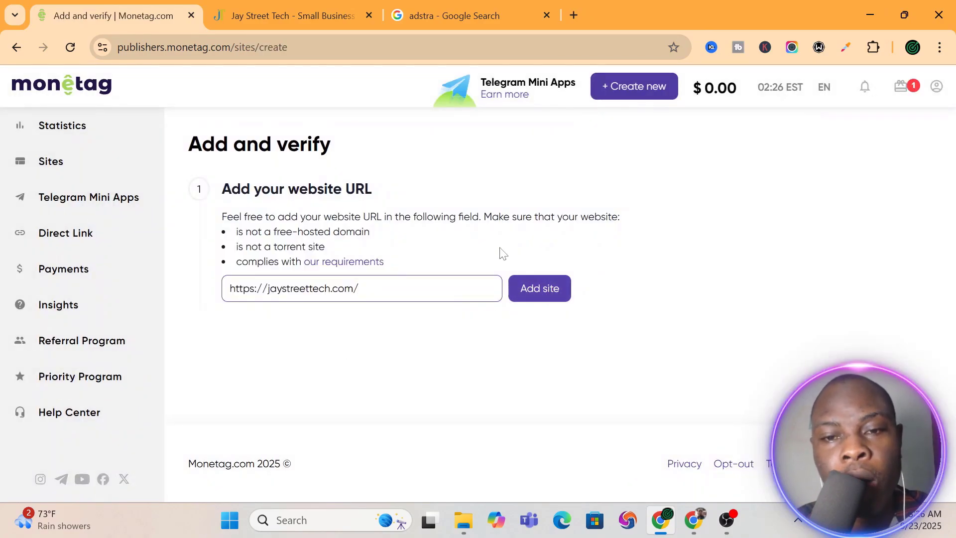
left_click(552, 290)
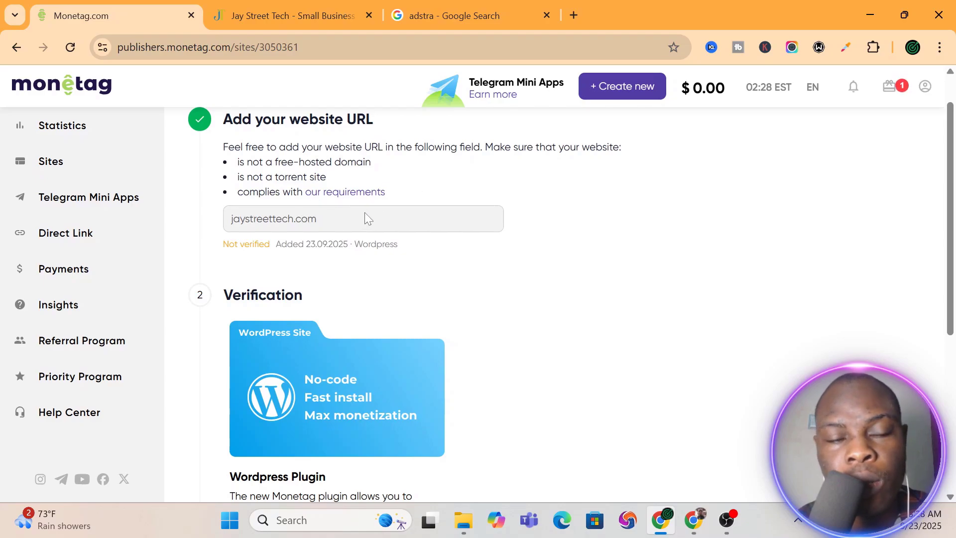
left_click_drag(357, 218, 222, 213)
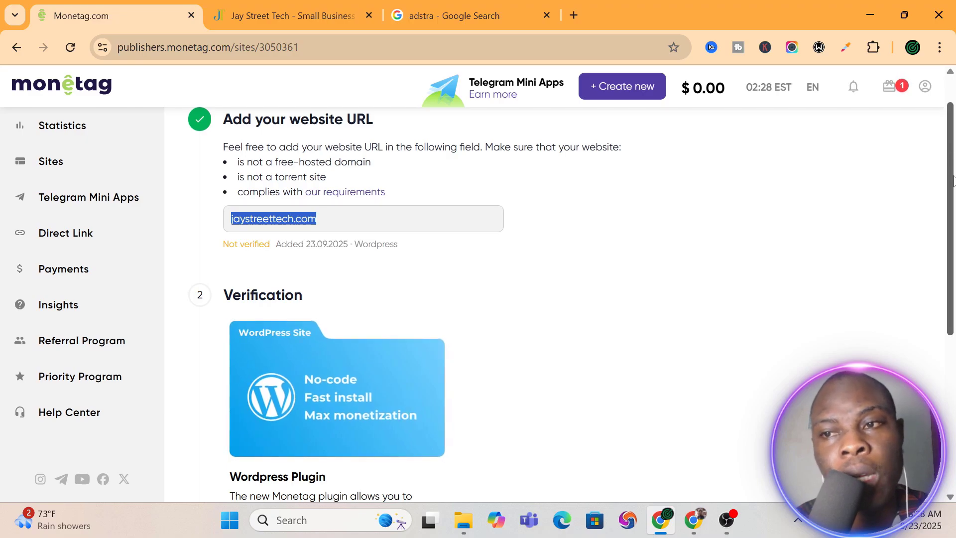
scroll(952, 181, "down", 2)
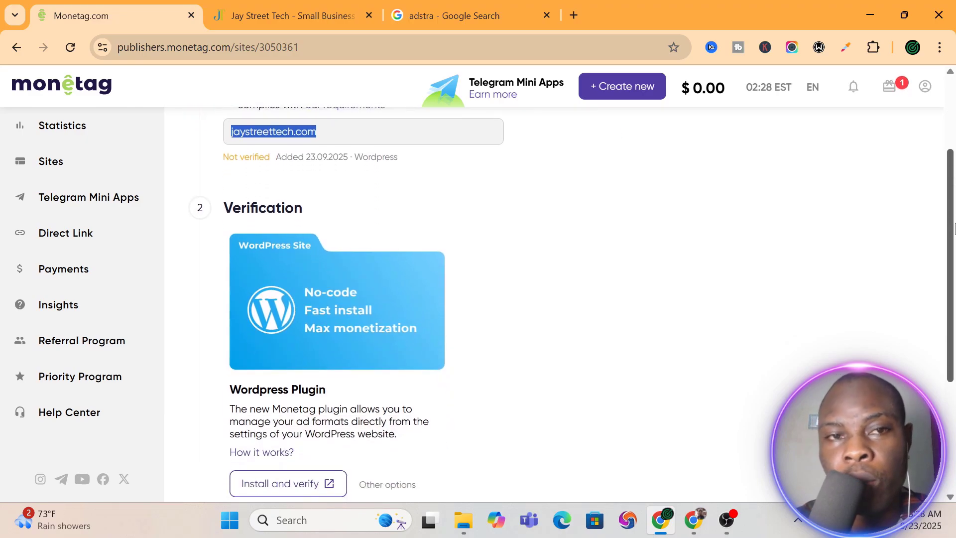
Step: Switch to the Jay Street Tech site and open the Add Plugins page of its WordPress admin
left_click(310, 6)
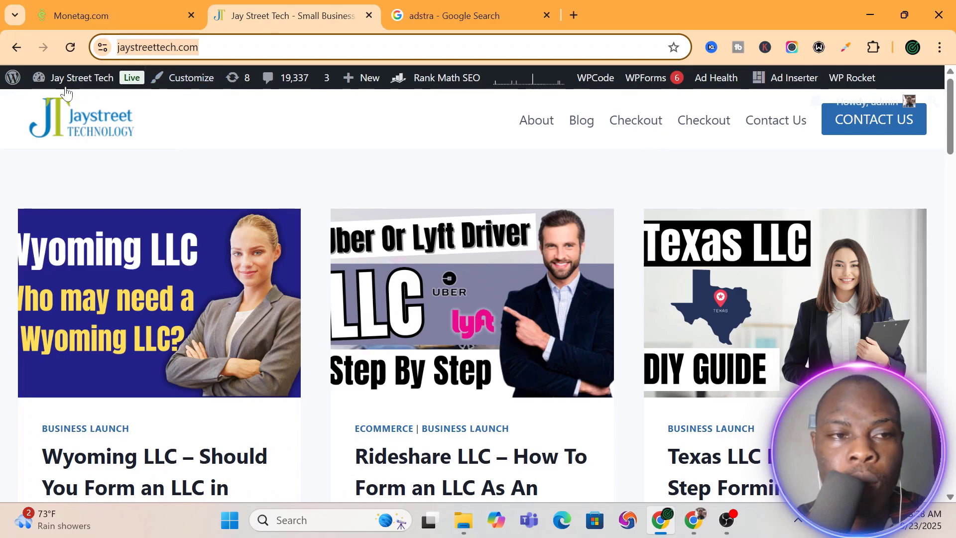
mouse_move(77, 84)
left_click(76, 107)
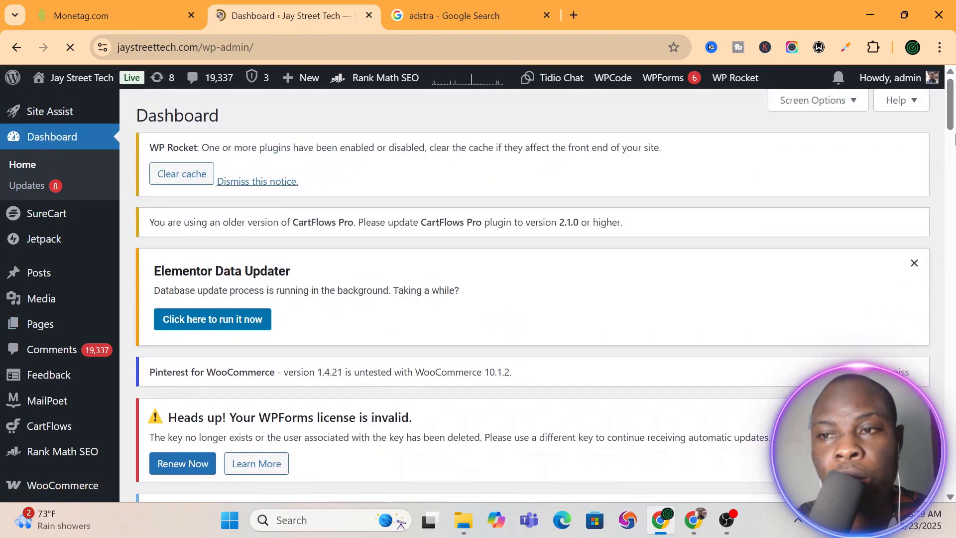
left_click_drag(951, 126, 950, 192)
mouse_move(78, 300)
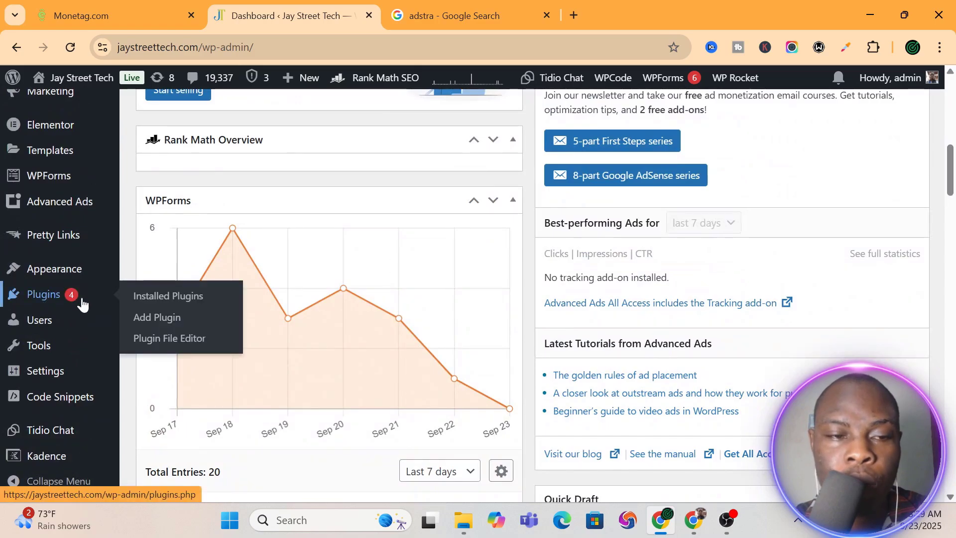
left_click(160, 326)
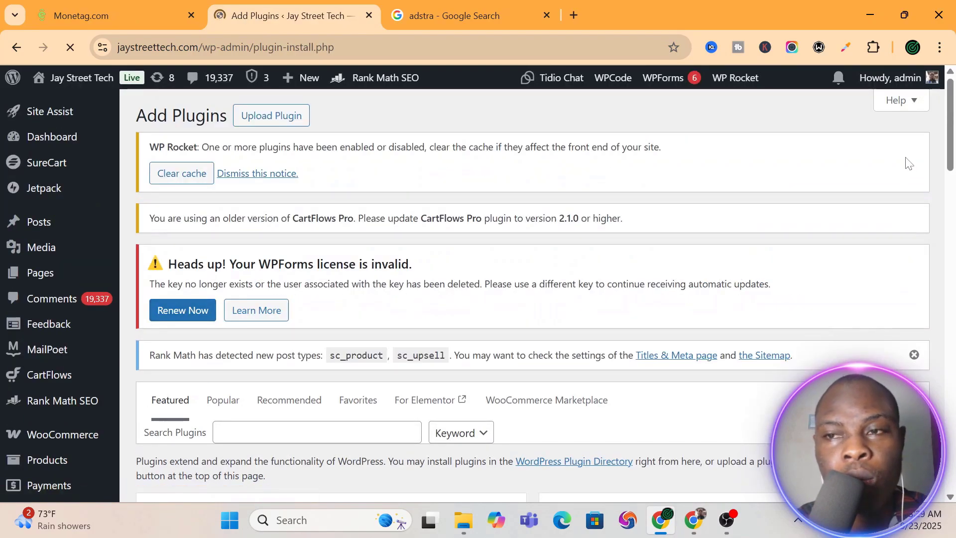
left_click_drag(952, 146, 954, 204)
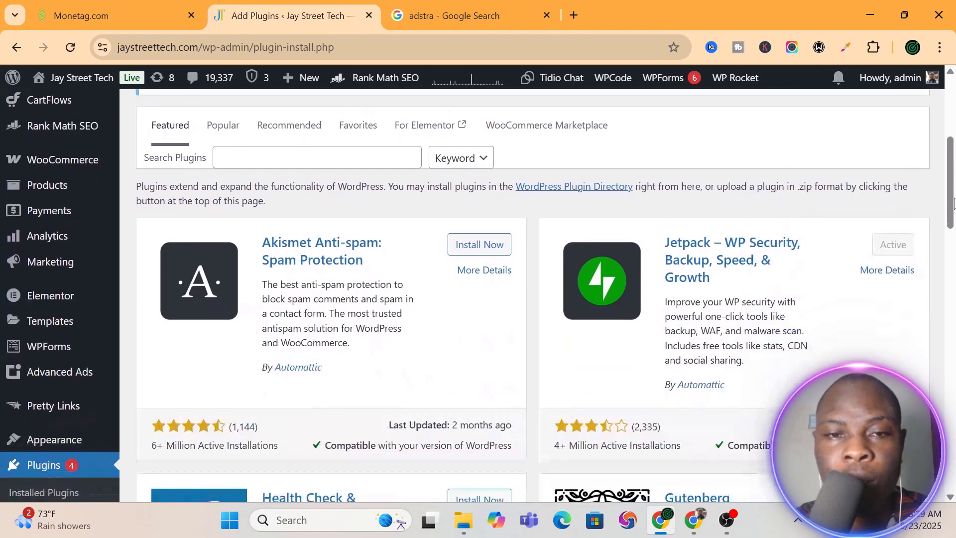
Step: Search the WordPress plugins for "Monetag", the plugin named in the verification instructions, and install and activate Monetag Official Plugin
left_click(91, 6)
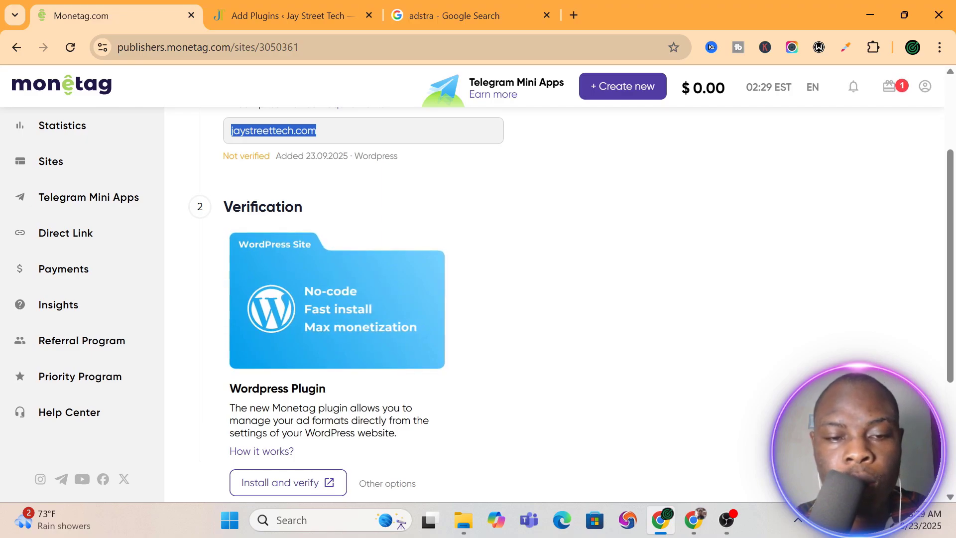
left_click_drag(318, 408, 280, 408)
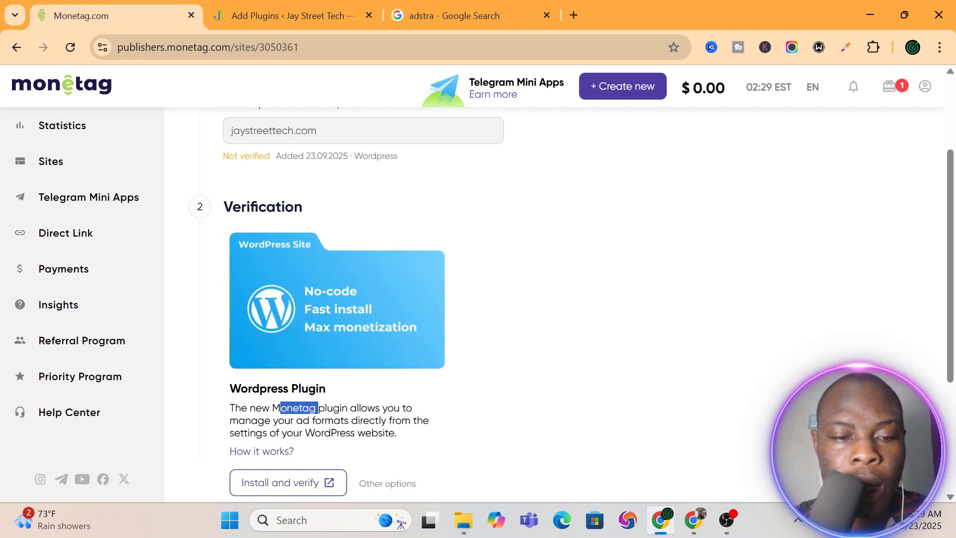
left_click(297, 17)
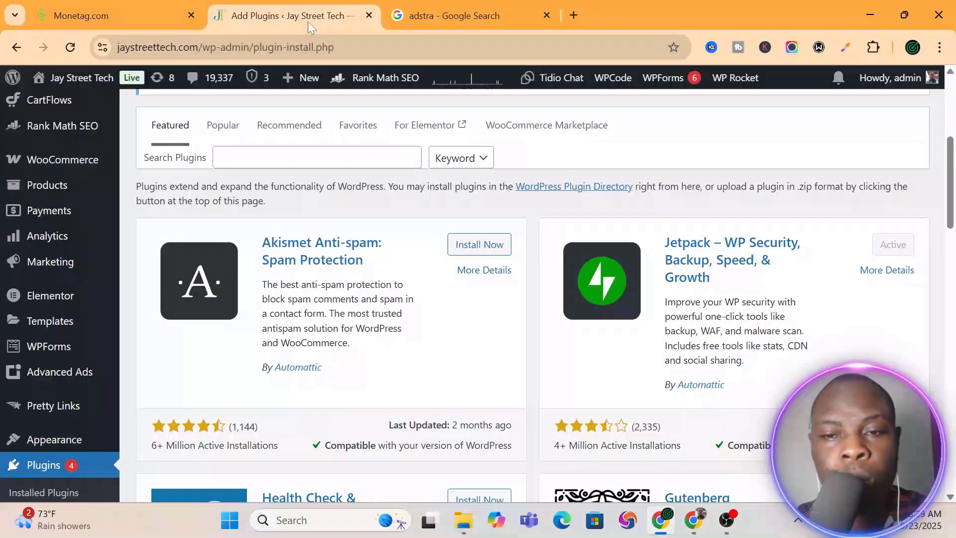
left_click(317, 157)
type("Monetag")
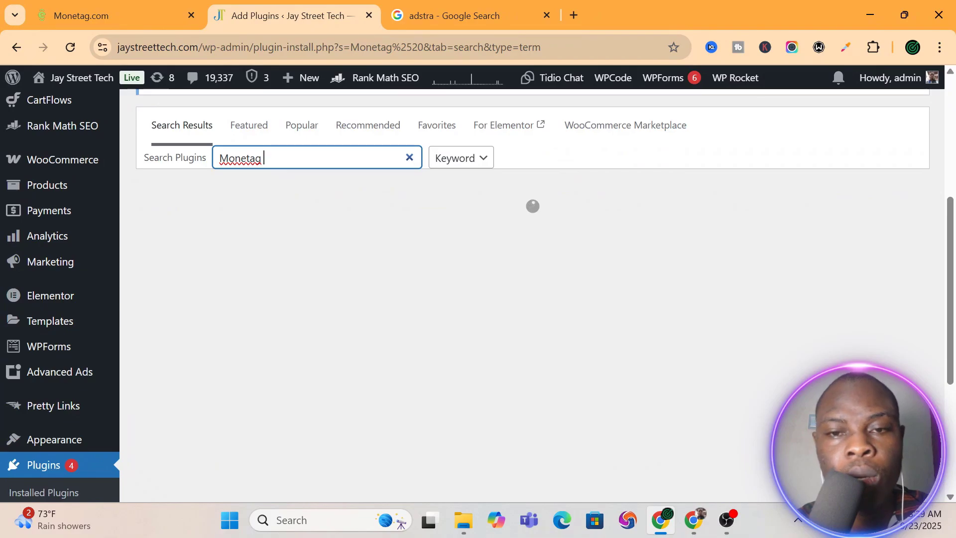
left_click(467, 238)
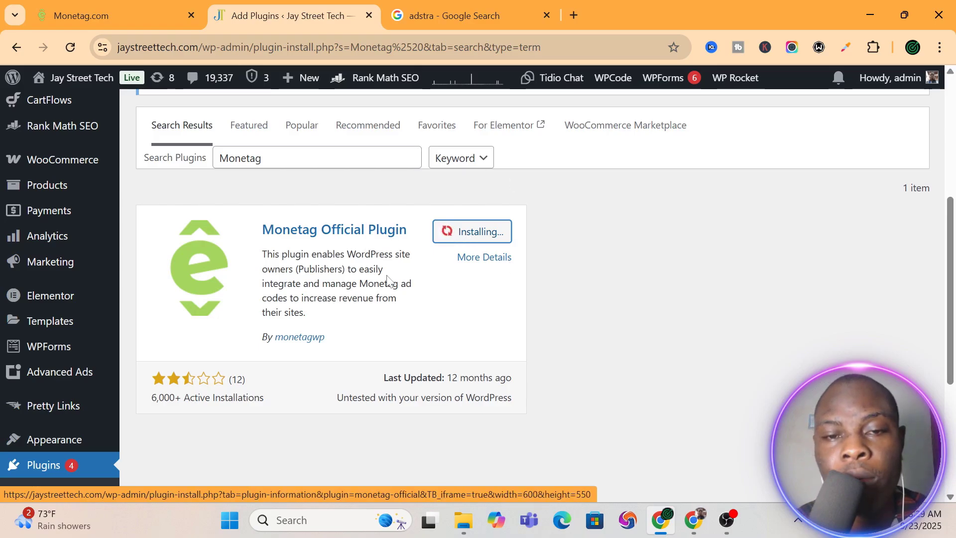
left_click(463, 234)
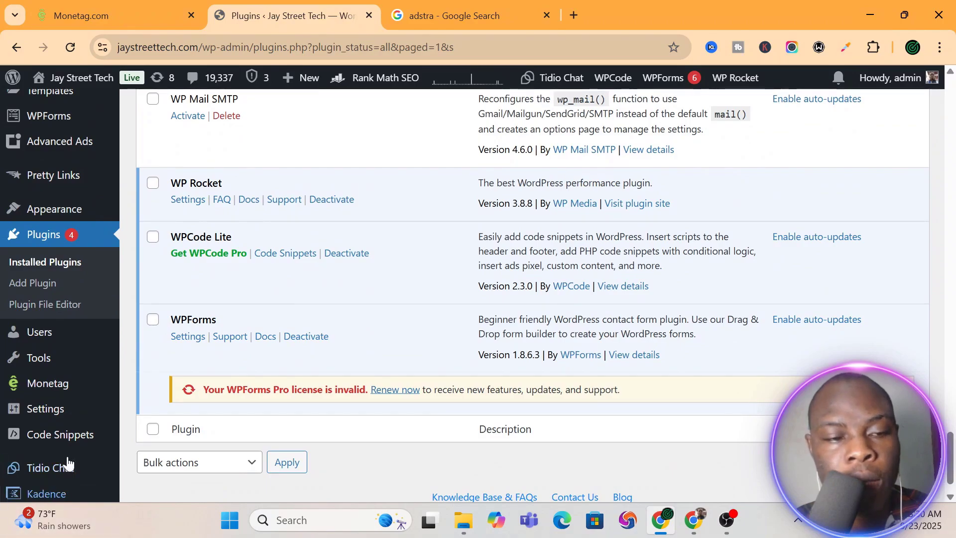
Step: Connect the installed Monetag plugin to the Monetag account and go to its ad formats
left_click(43, 387)
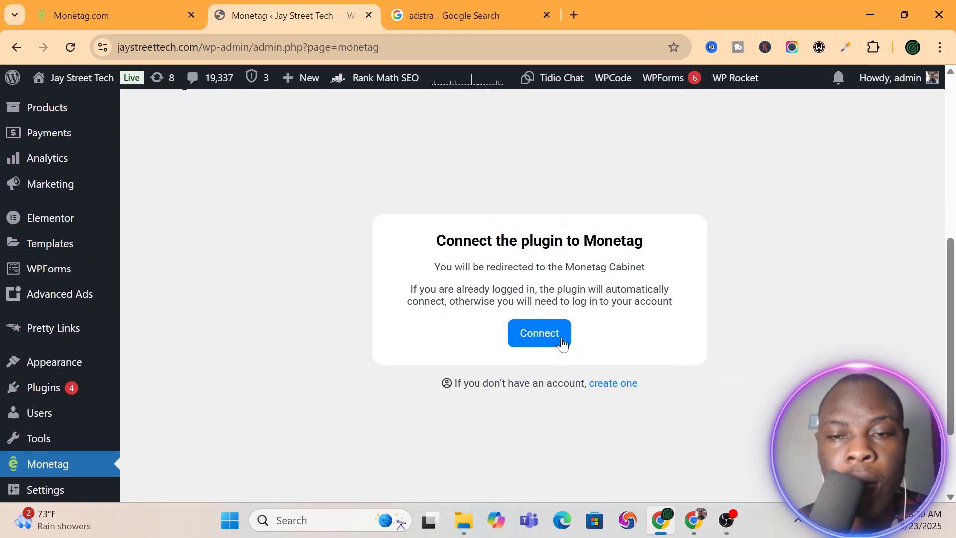
left_click(541, 337)
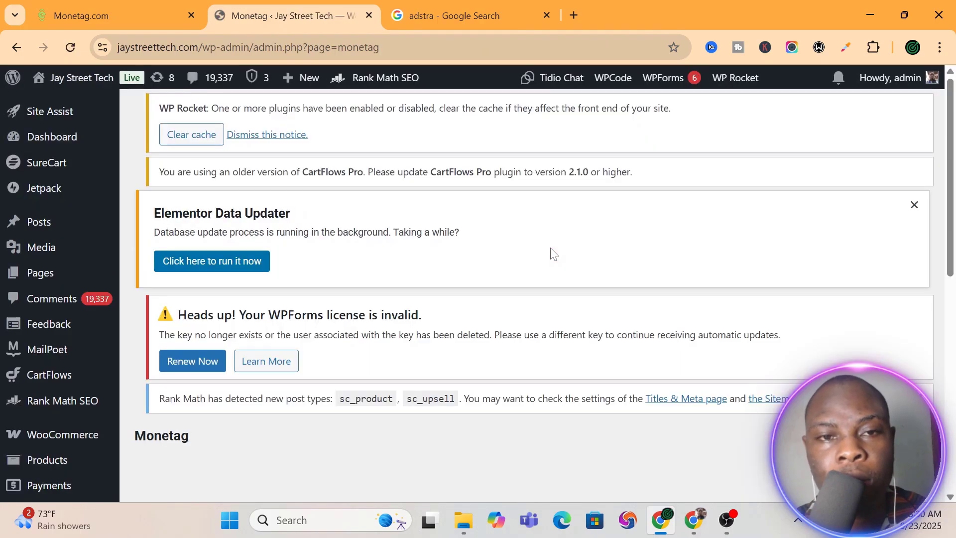
left_click_drag(955, 175, 954, 357)
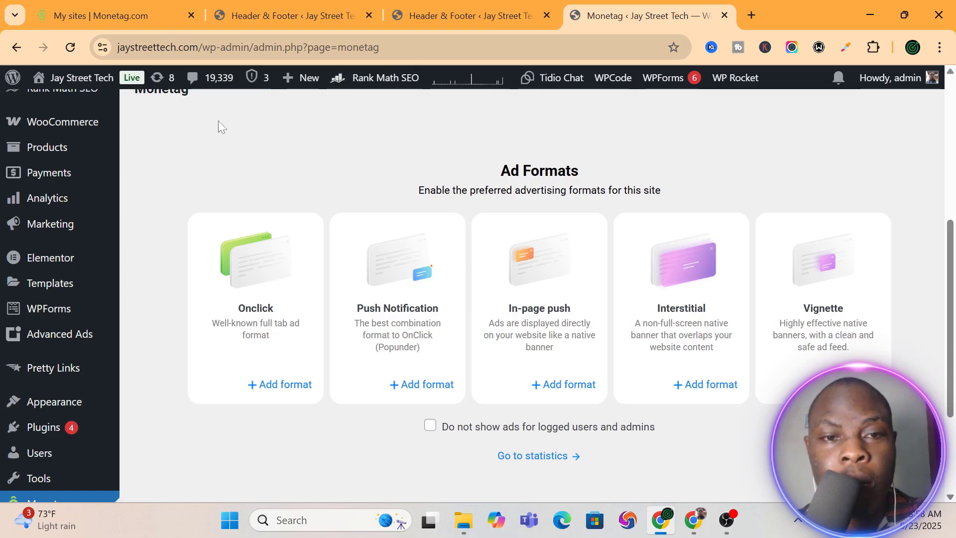
Step: Paste the Monetag verification meta tag below the AdSense script in the WPCode global header and save the changes
left_click(115, 19)
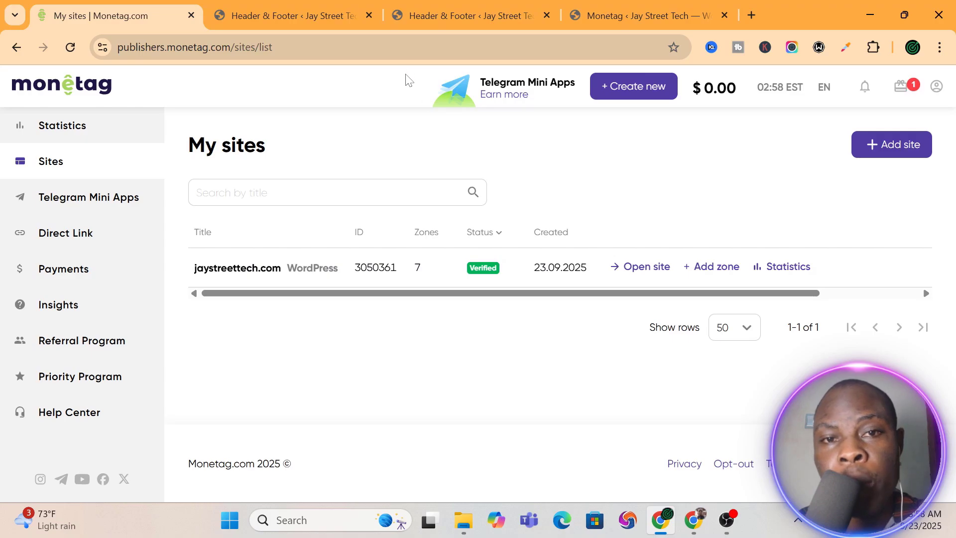
left_click(294, 10)
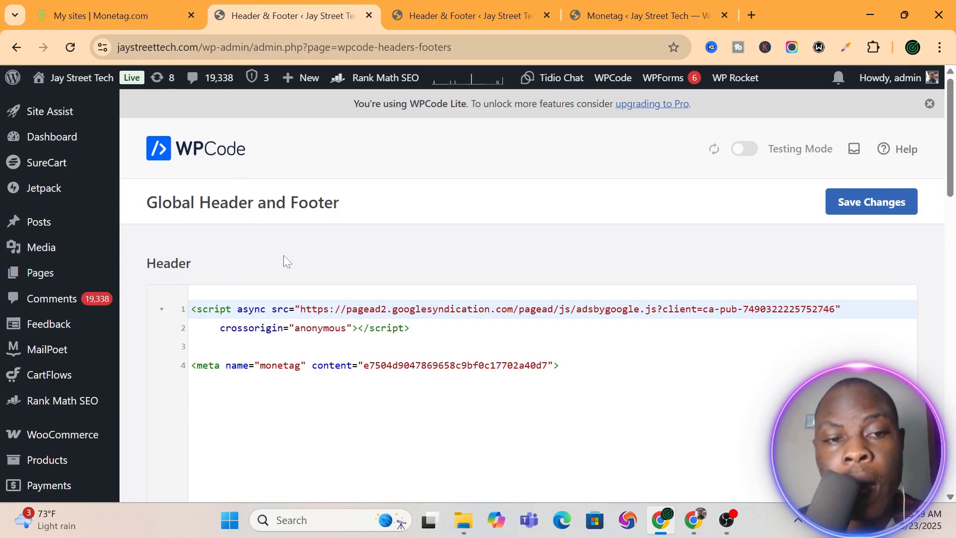
left_click(560, 365)
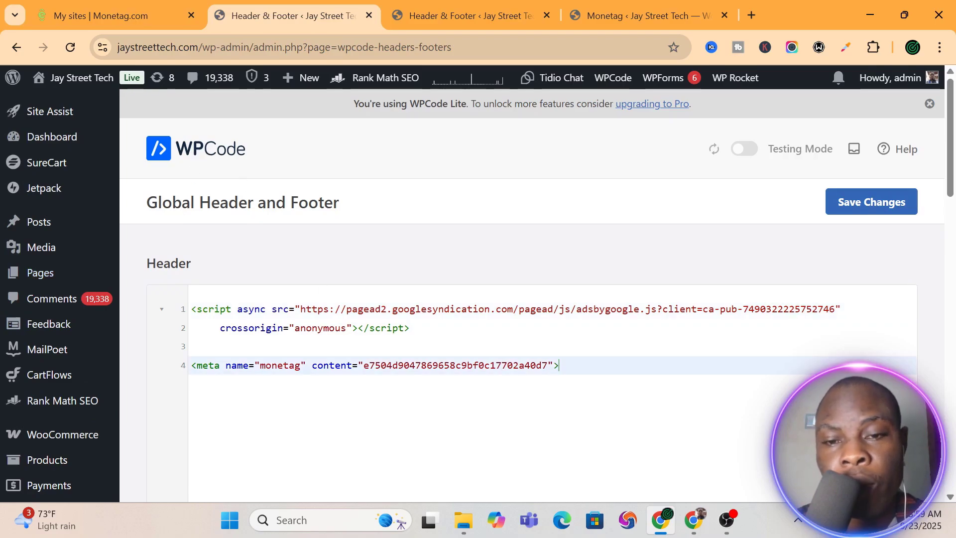
left_click_drag(559, 365, 197, 365)
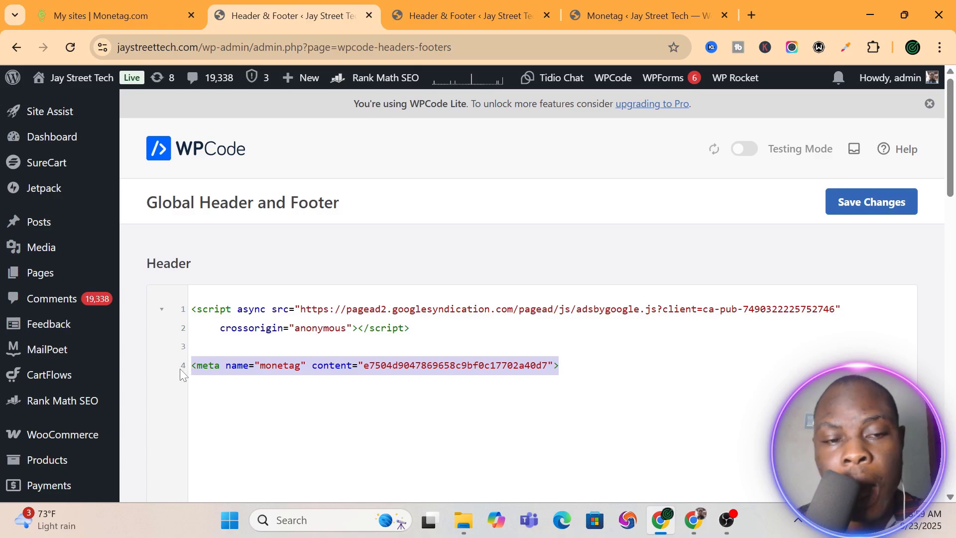
key("ctrl+v")
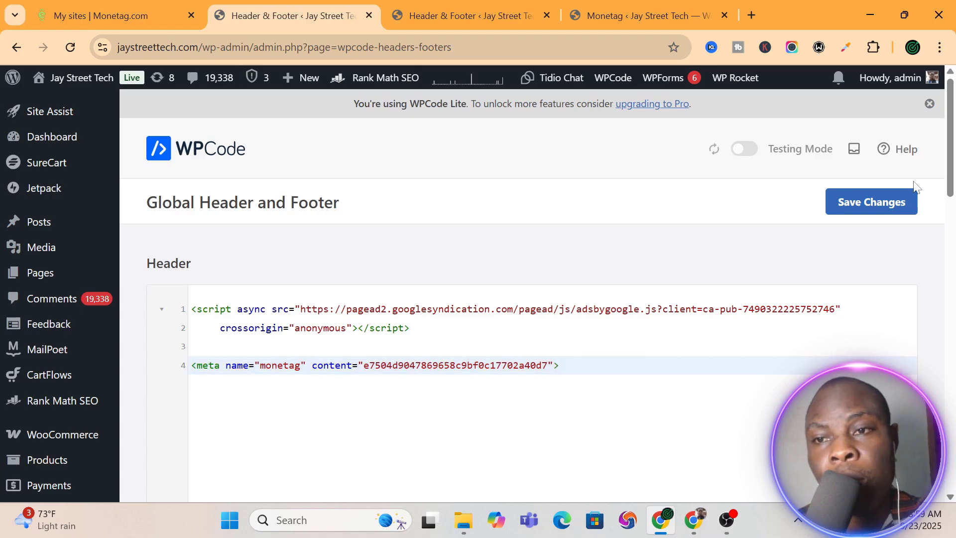
left_click(854, 212)
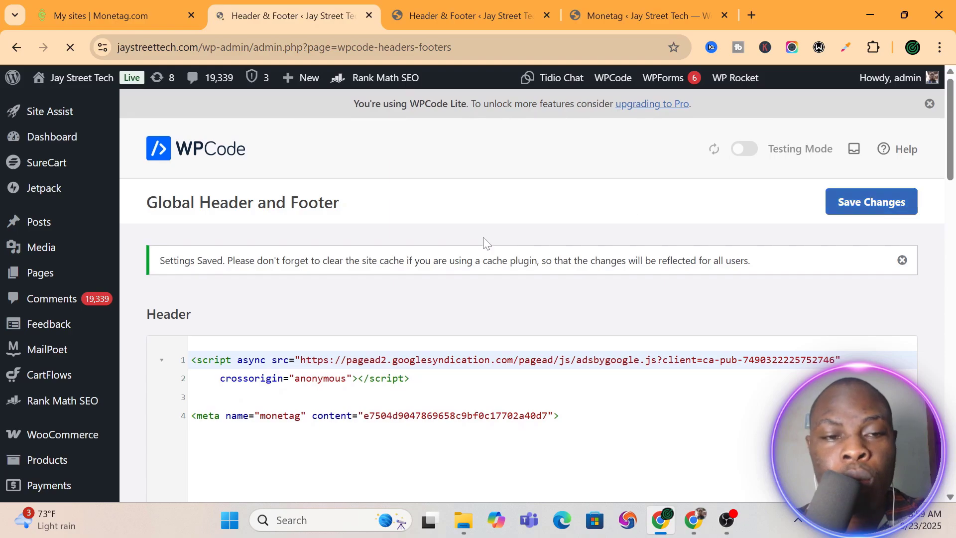
Step: Check the site's status in the Monetag sites list, and add the Onclick ad format in the WordPress plugin with the suggested zone name
left_click(135, 8)
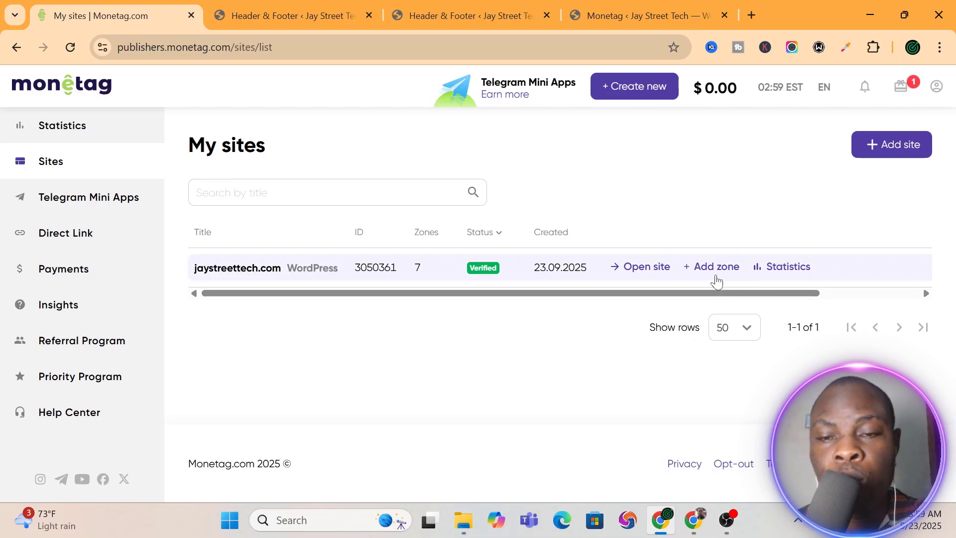
left_click(616, 6)
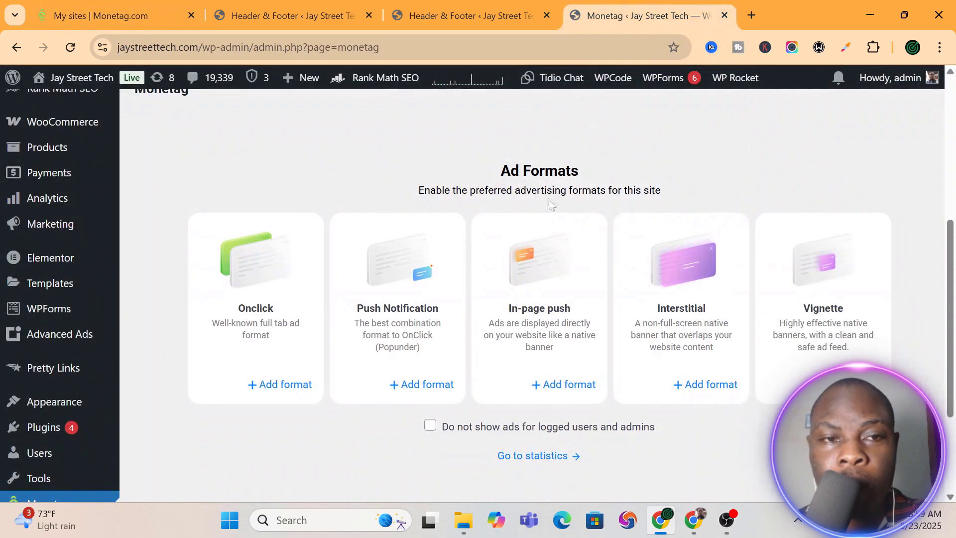
scroll(952, 290, "down", 2)
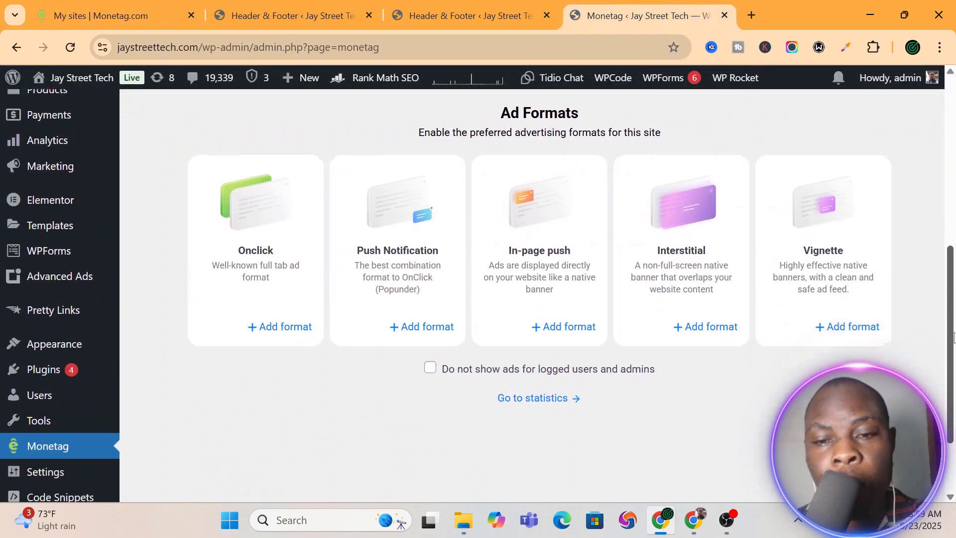
scroll(946, 293, "up", 2)
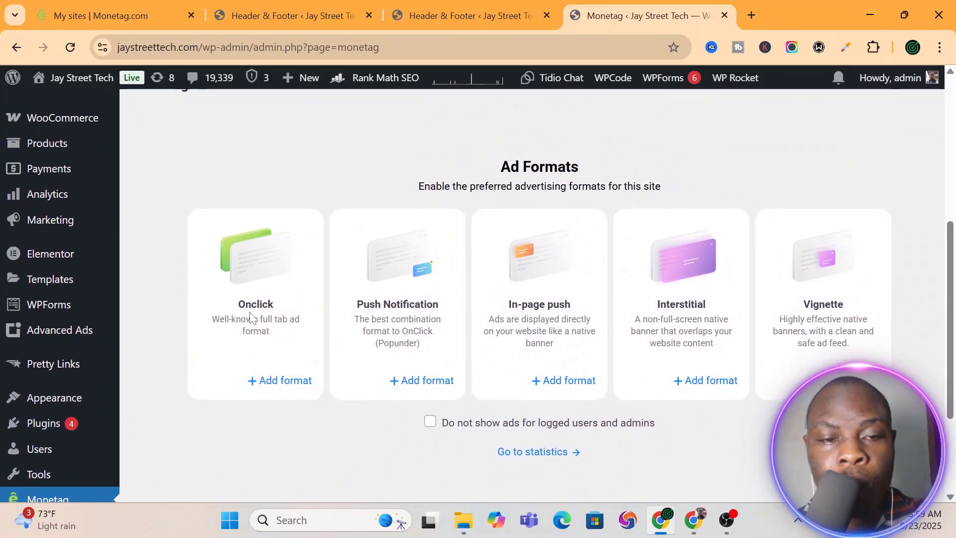
left_click(274, 383)
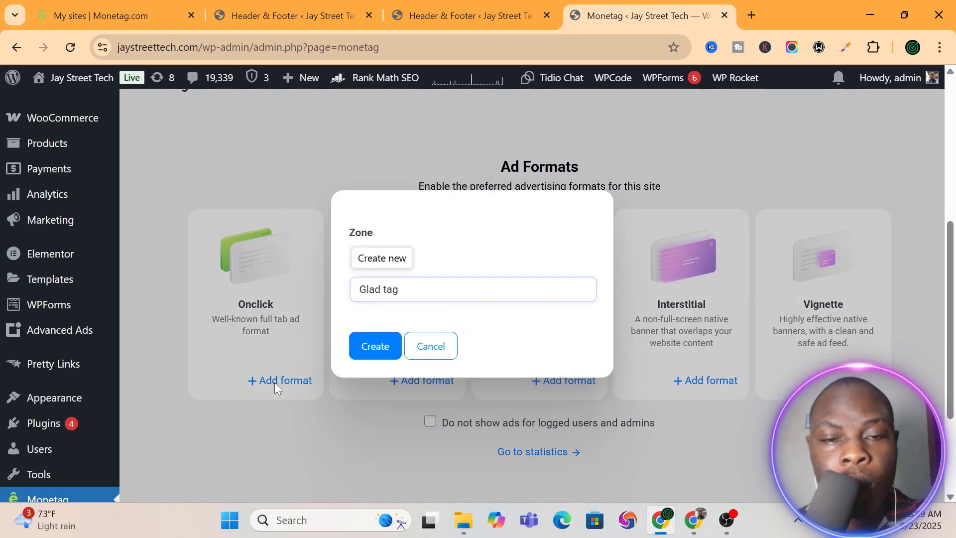
left_click(377, 347)
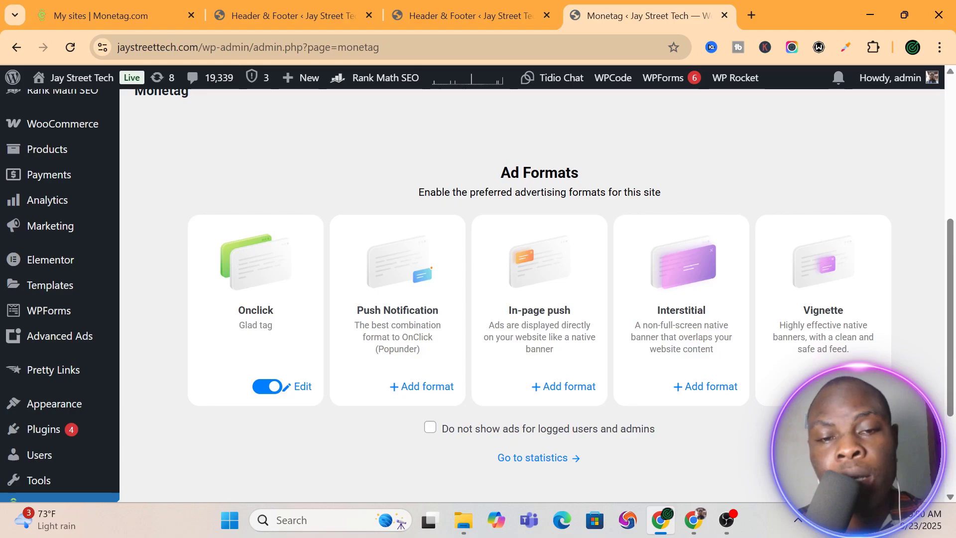
Step: Try to add the Push Notification format with CPM pricing, and add the In-page push format with its suggested zone name
left_click(419, 386)
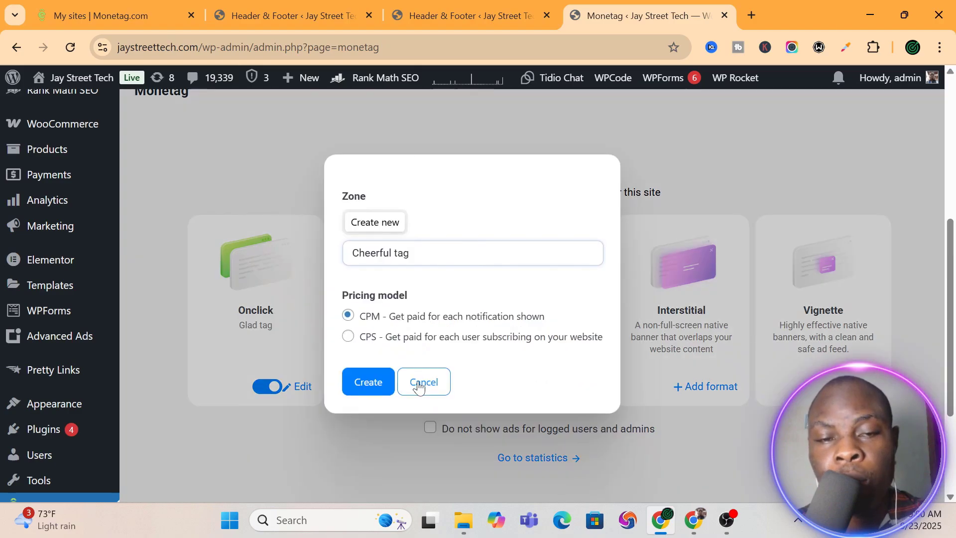
left_click(369, 383)
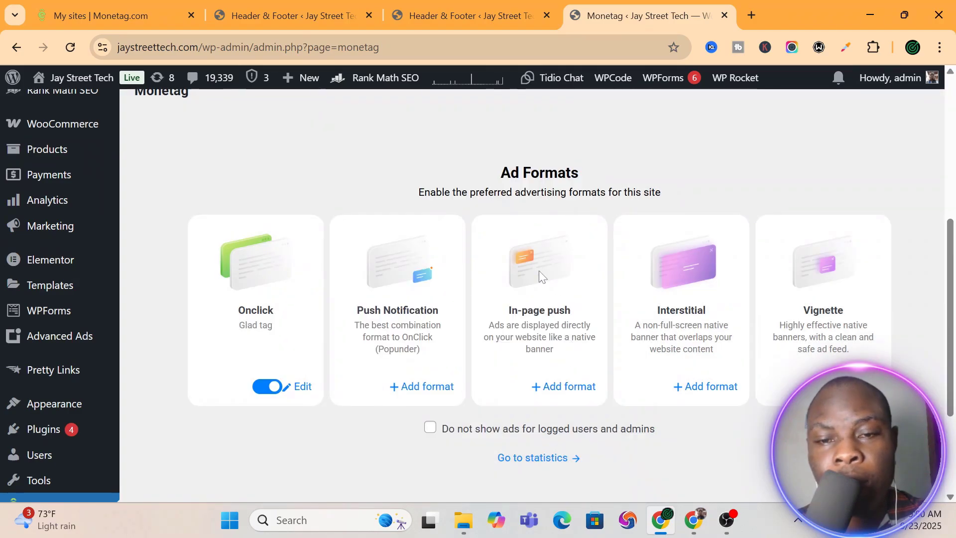
left_click(564, 386)
left_click(388, 352)
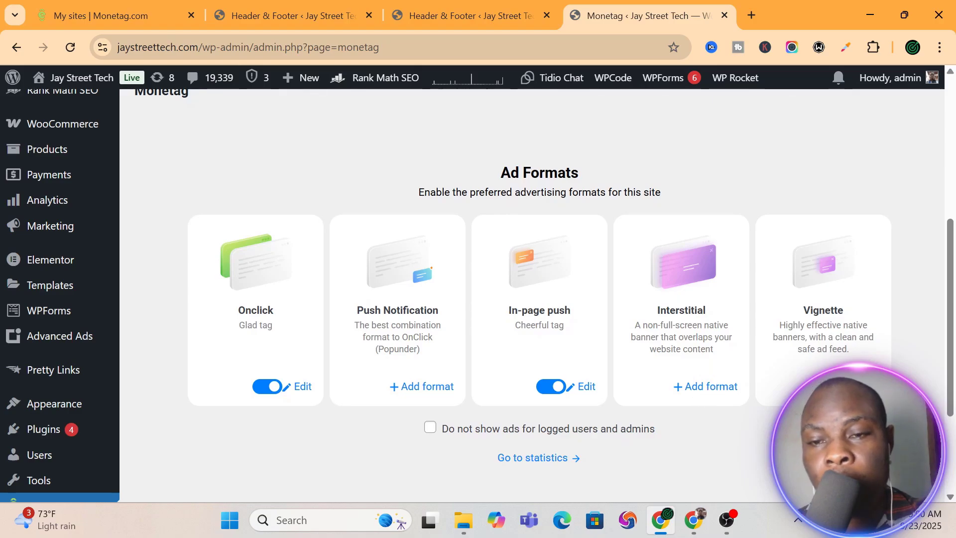
Step: Try to add the Interstitial format with the zone name Glad tag, and add the Vignette format with the zone name The best tag
left_click(695, 388)
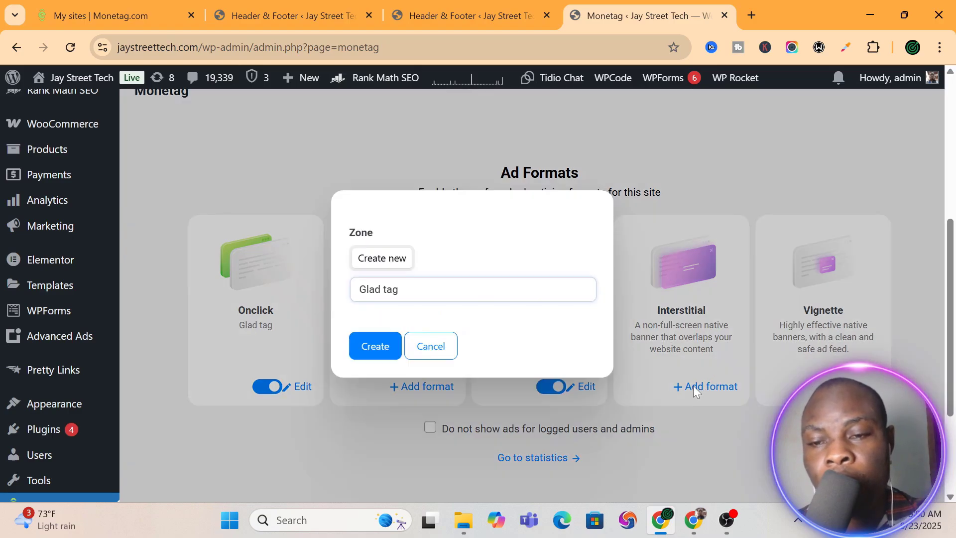
left_click(371, 353)
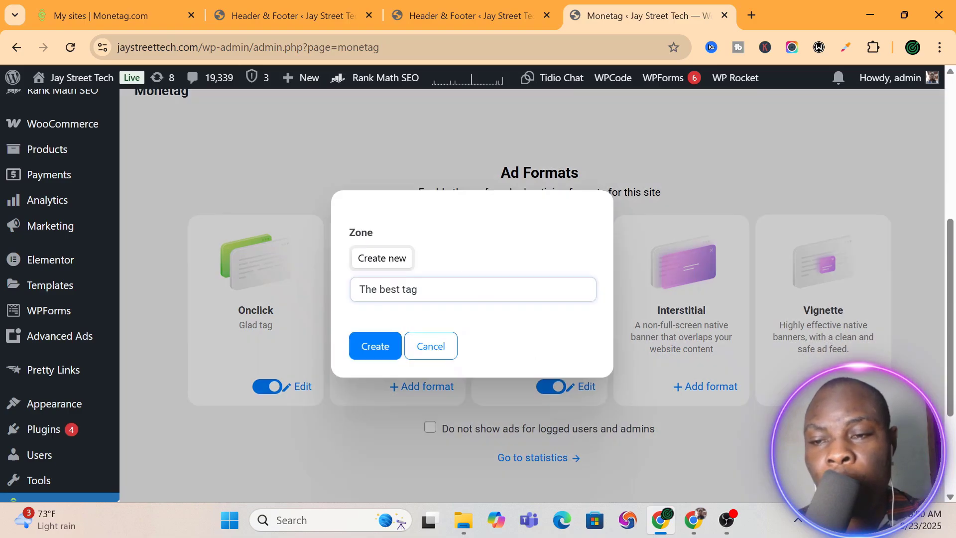
left_click(368, 348)
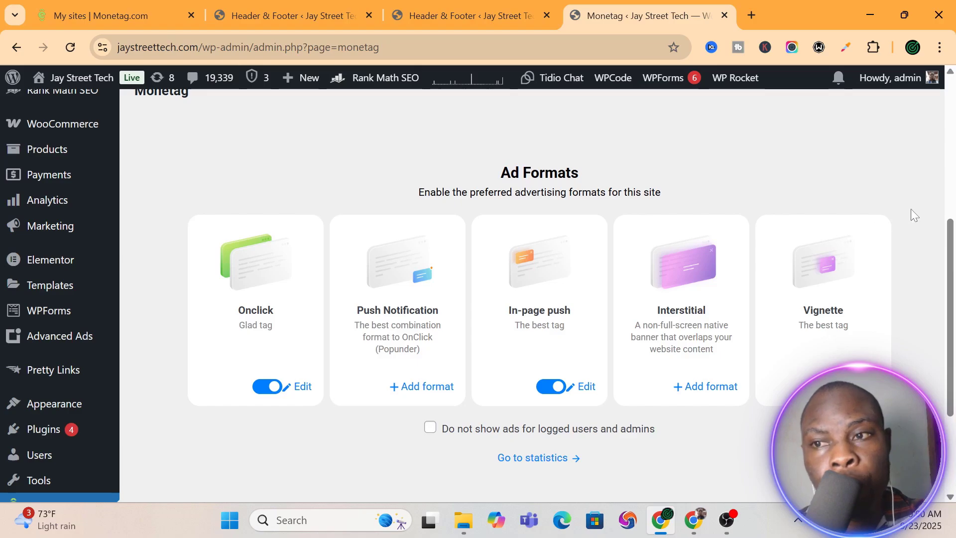
left_click_drag(950, 271, 931, 279)
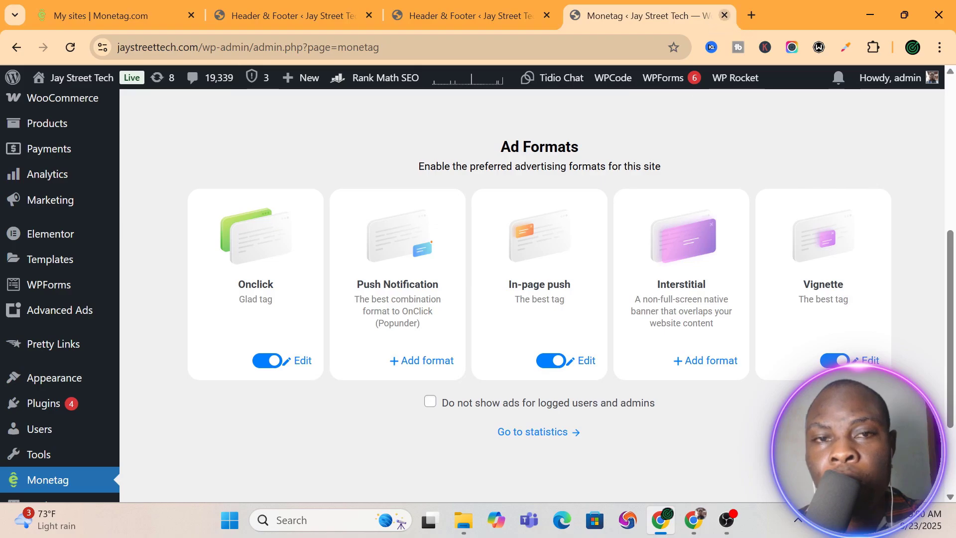
Step: Load the jaystreettech.com homepage in a new browser tab and open the Rideshare LLC post about Uber or Lyft drivers
left_click(199, 47)
left_click_drag(200, 47, 106, 53)
key("ctrl+c")
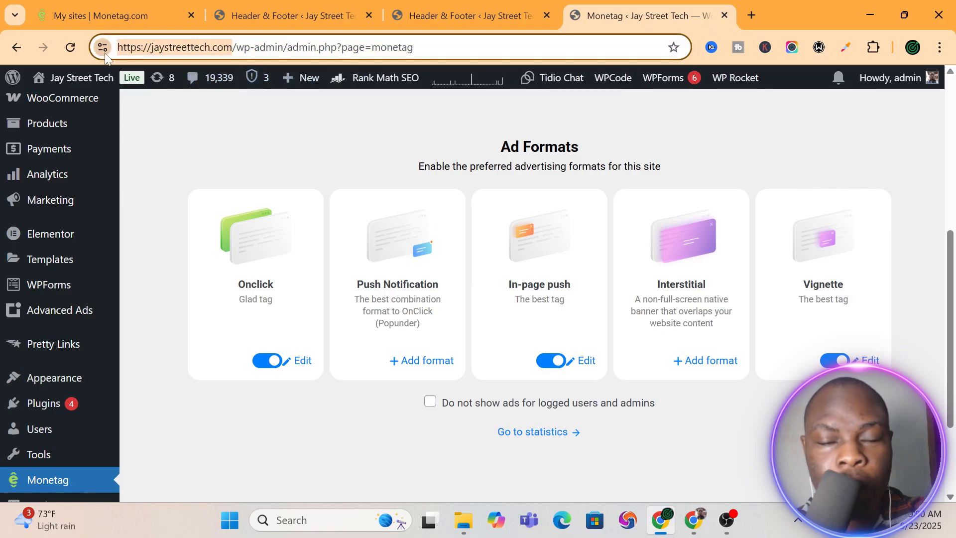
left_click(750, 7)
key("ctrl+v")
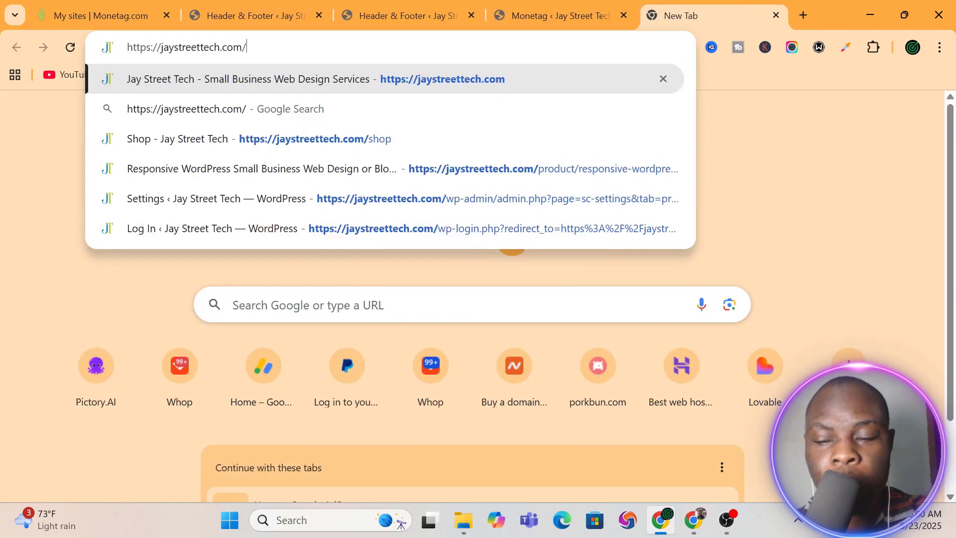
key("Return")
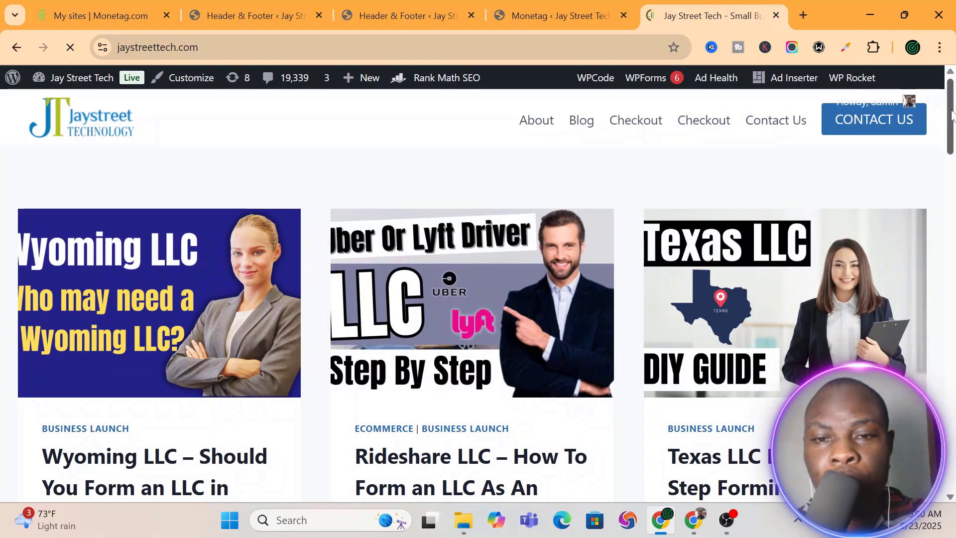
left_click_drag(951, 114, 919, 157)
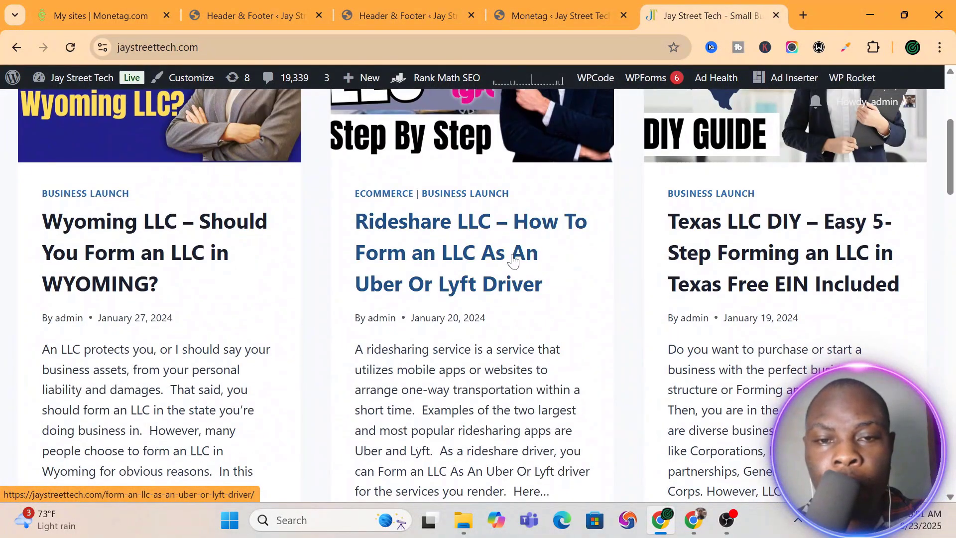
left_click(487, 265)
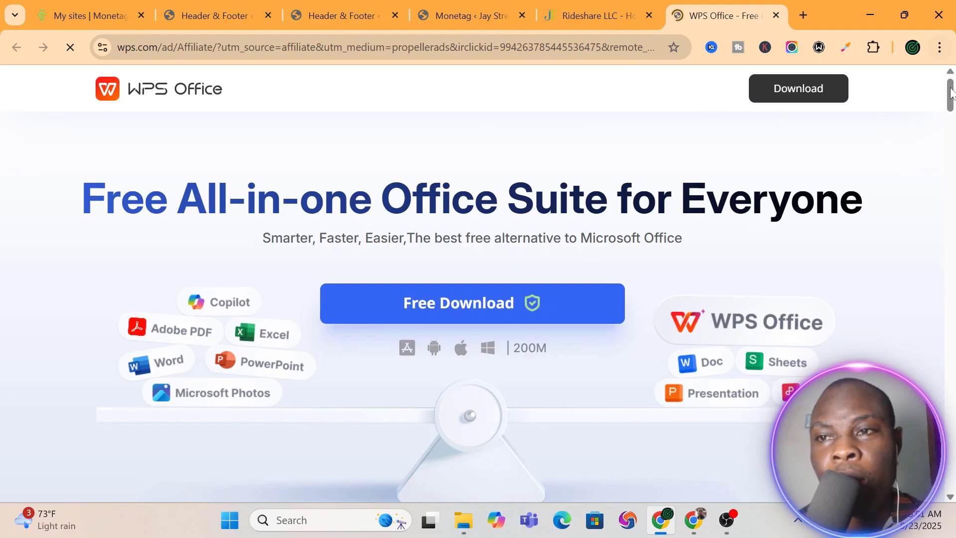
Step: Look through the WPS Office ad page, then return to the Rideshare LLC post and close its full-screen casino ad
left_click_drag(951, 93, 953, 346)
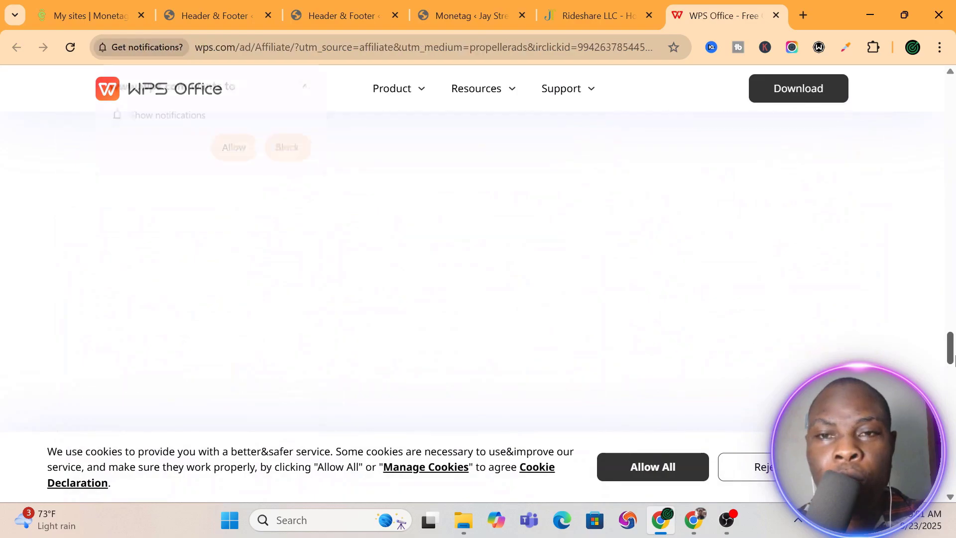
scroll(944, 290, "up", 15)
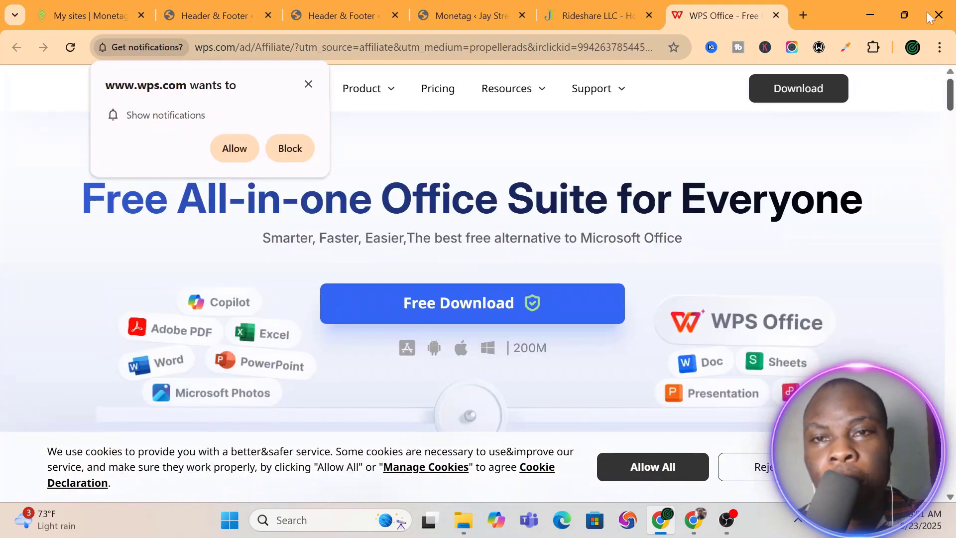
left_click(613, 9)
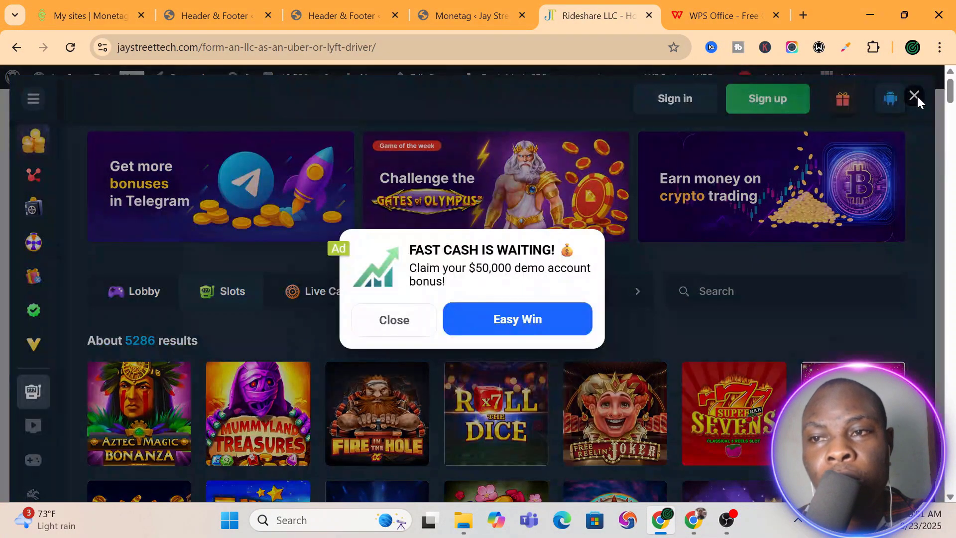
left_click(915, 95)
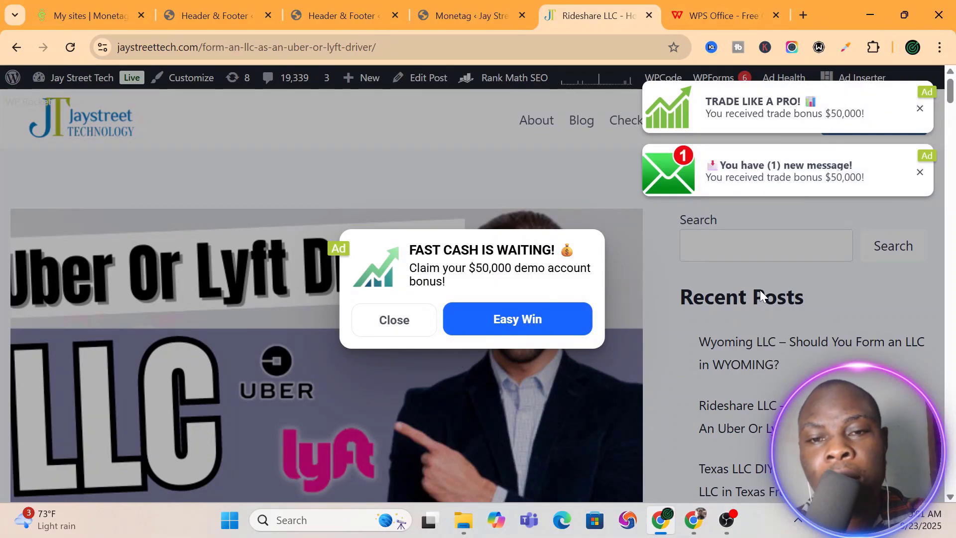
Step: Return to the Monetag dashboard and examine the account's earnings and its payment balances
left_click(88, 16)
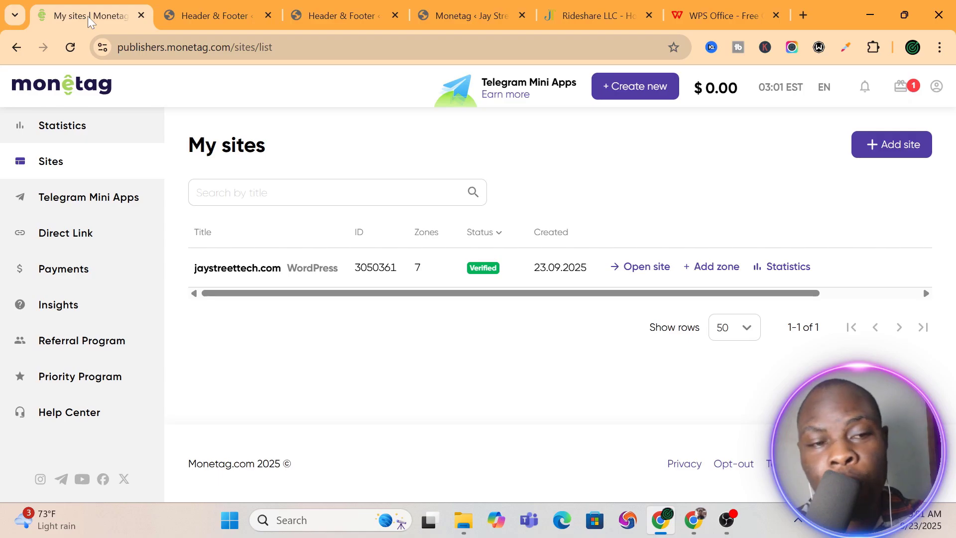
left_click(69, 274)
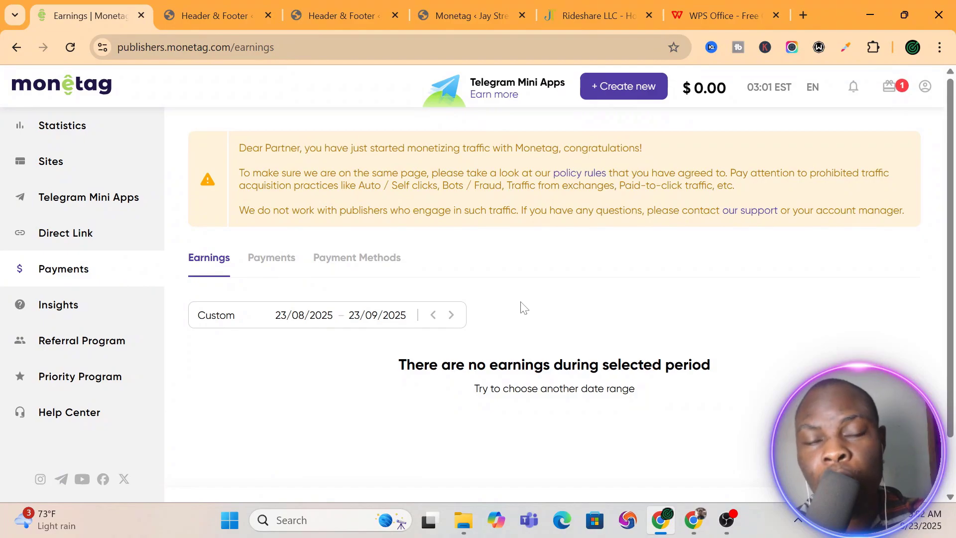
left_click(279, 259)
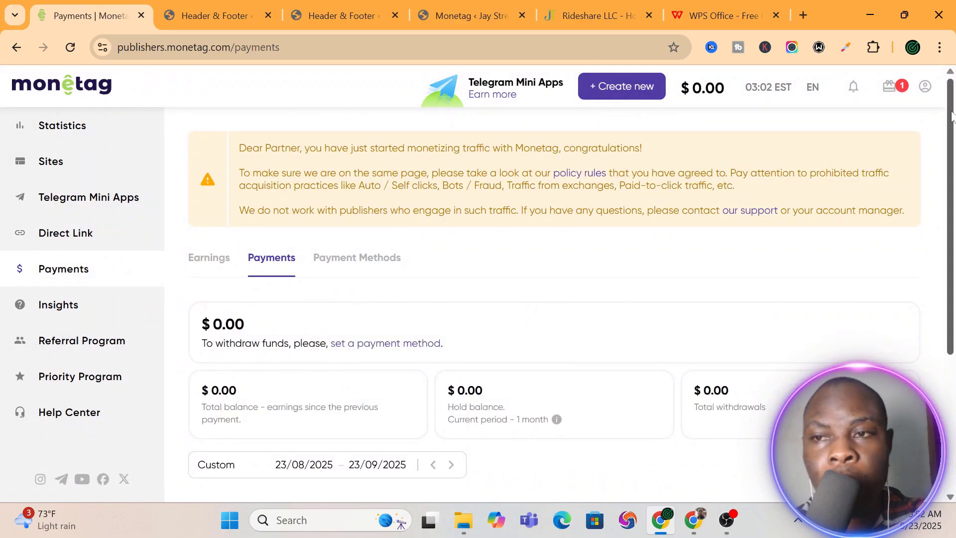
left_click_drag(954, 117, 929, 147)
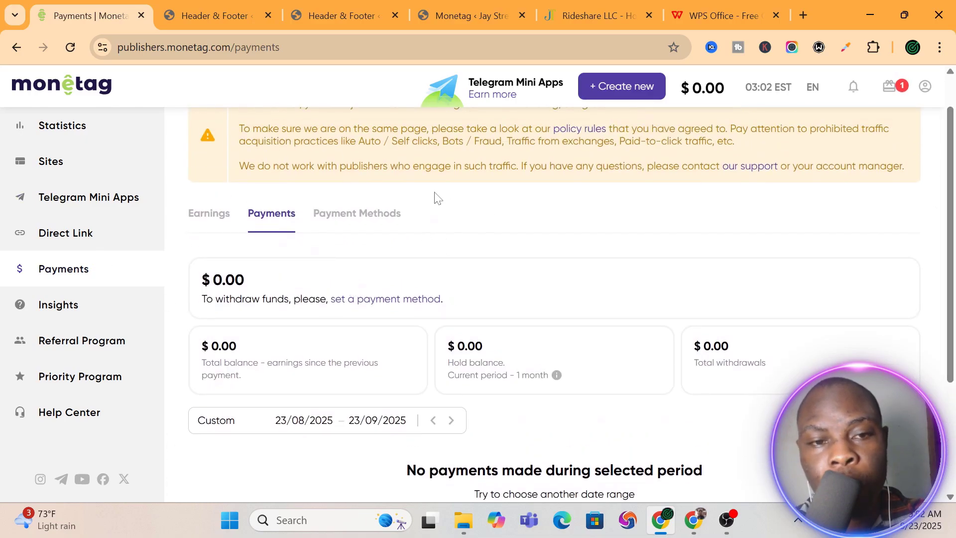
Step: Review the payment methods available for adding, from PayPal through Cryptocurrencies, including their minimum payouts
left_click(348, 218)
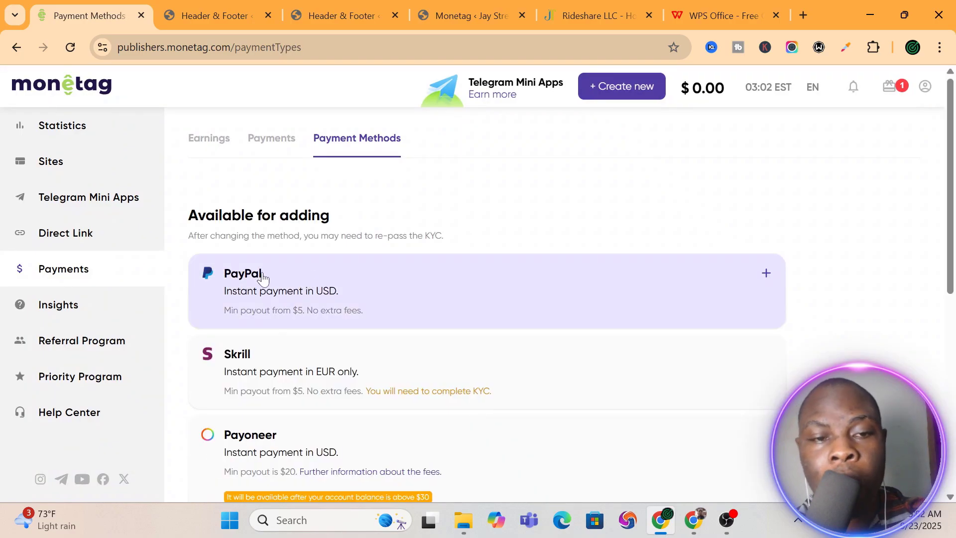
scroll(314, 318, "down", 3)
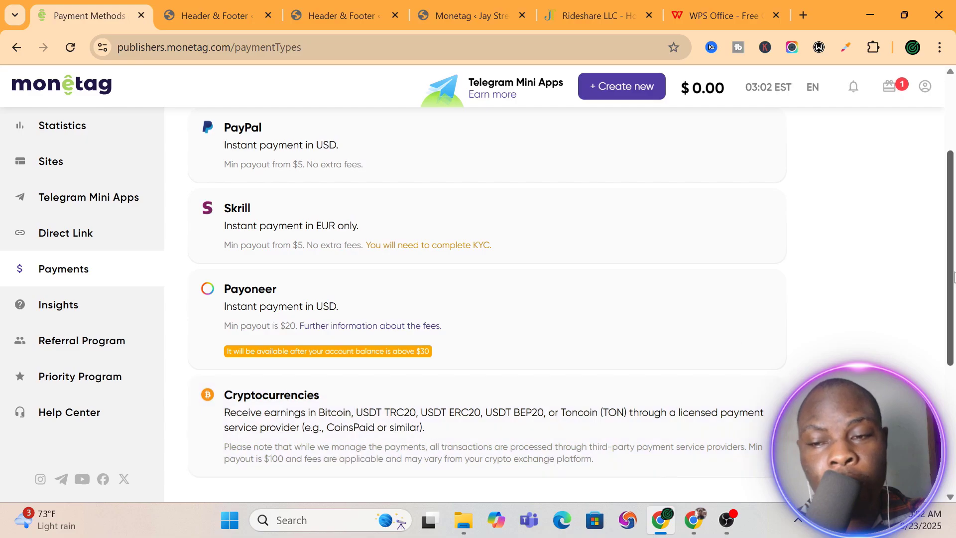
left_click_drag(952, 239, 917, 116)
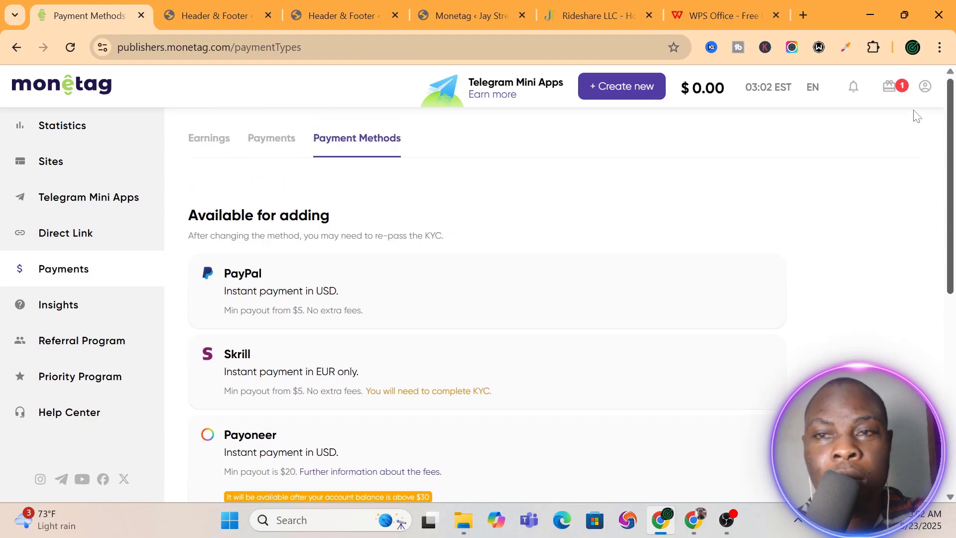
left_click_drag(922, 162, 921, 231)
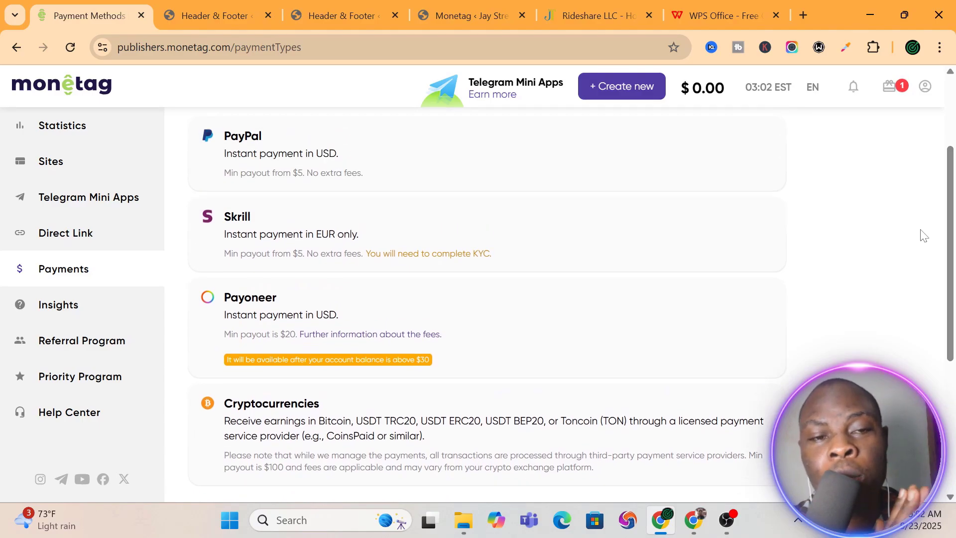